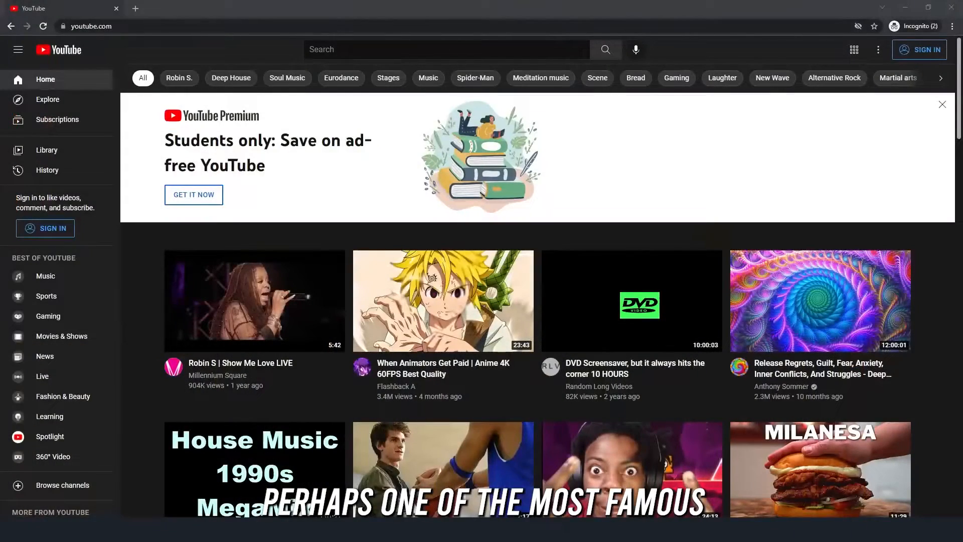
Search YouTube for "show me love robin s".
click(446, 49)
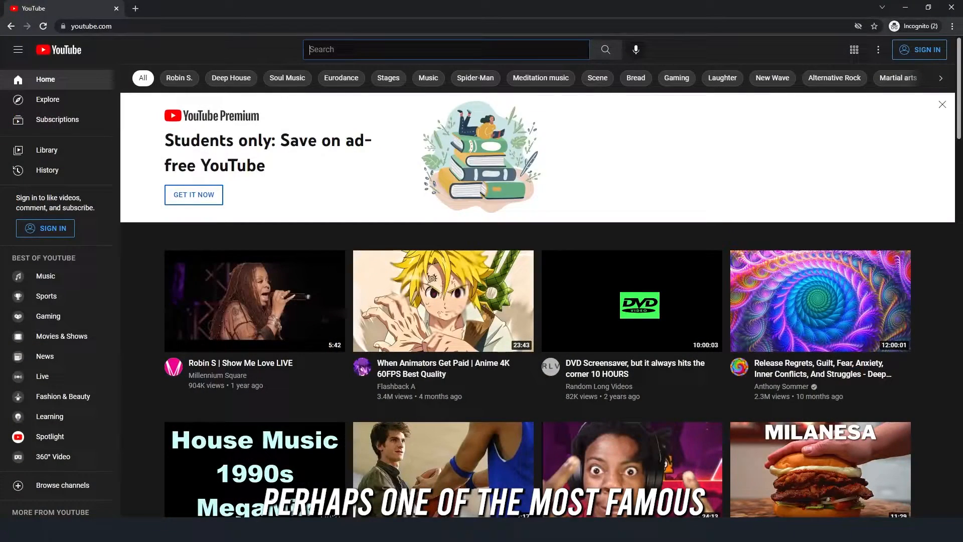
text(show me love robin )
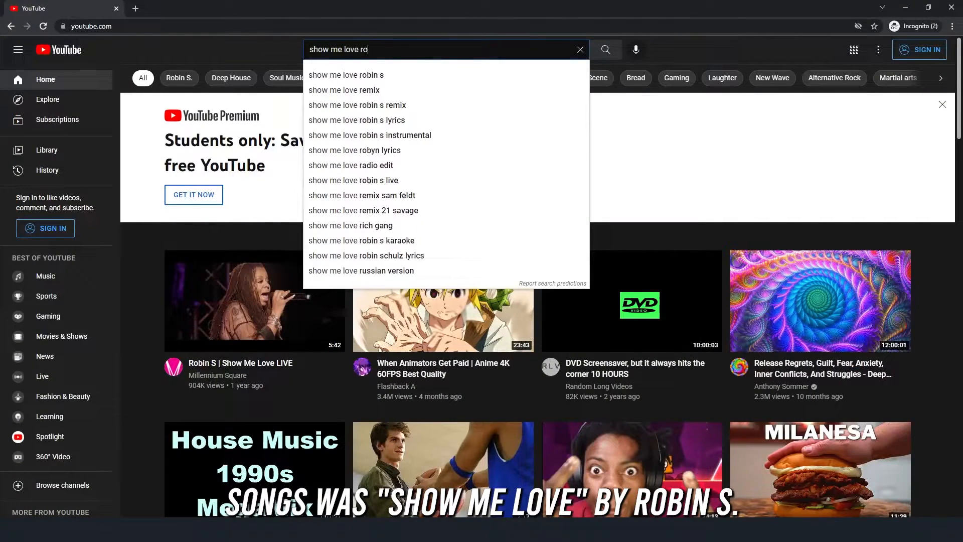
text(s)
key(Return)
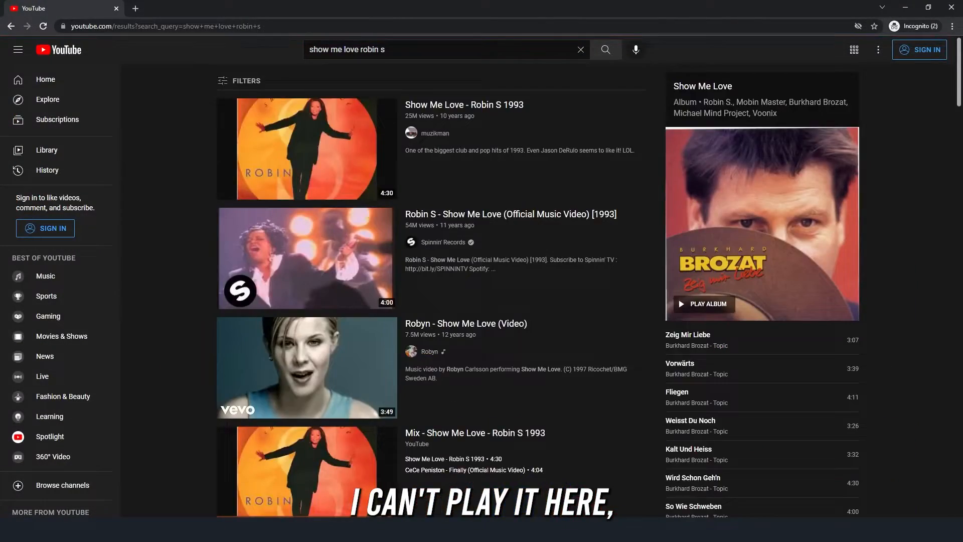
mouse_move(475, 215)
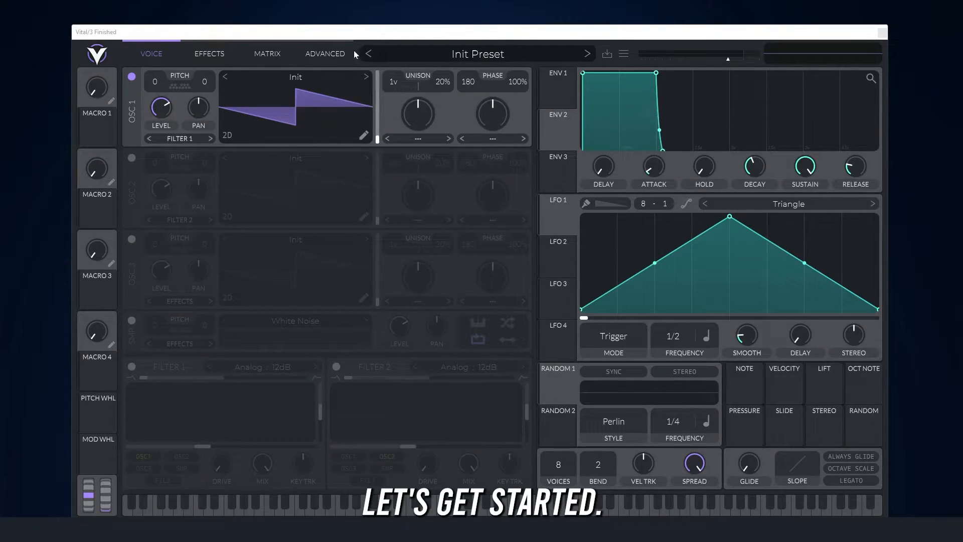
Switch to Vital, enable oscillator 2 and load the Basic Shapes wavetable in oscillators 1 and 2.
click(134, 158)
click(300, 163)
click(468, 190)
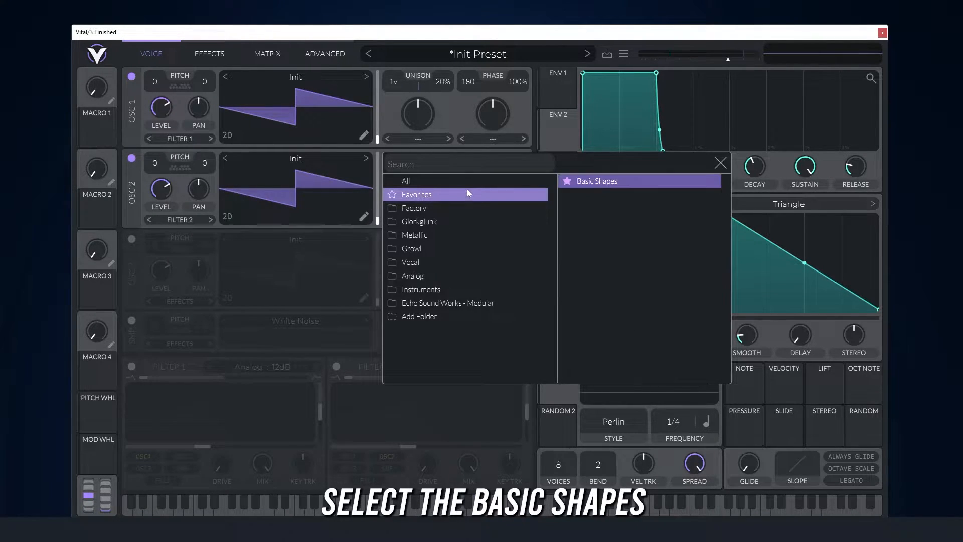
click(632, 180)
click(297, 79)
click(414, 126)
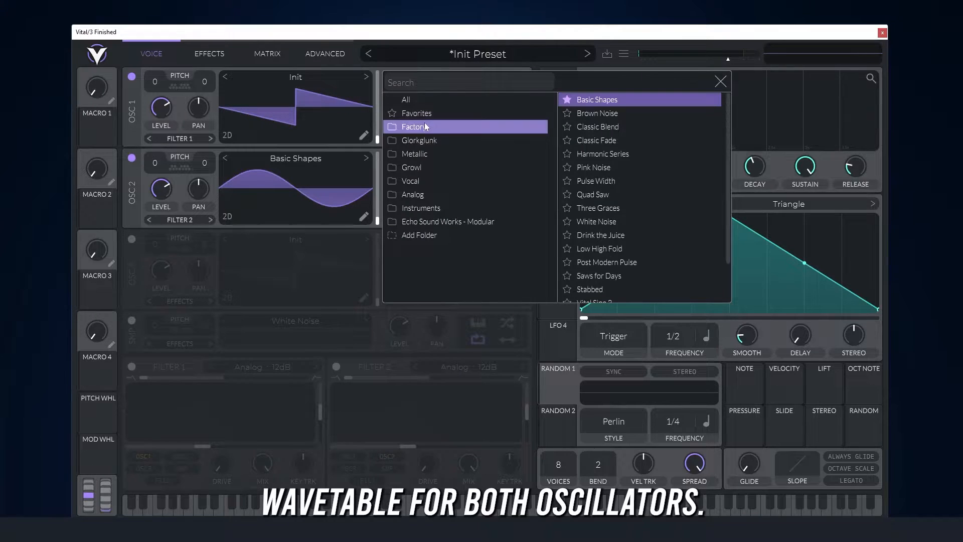
click(589, 100)
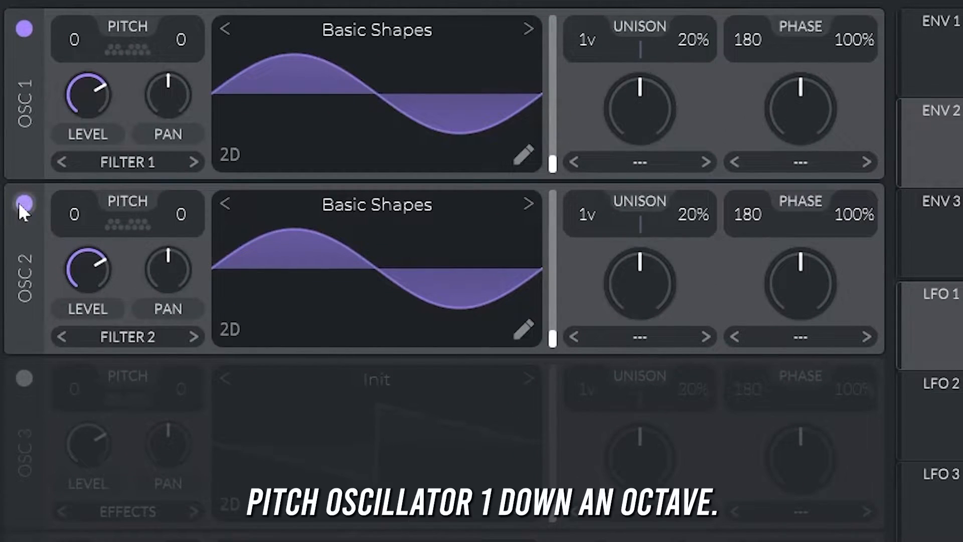
With oscillator 2 muted, set oscillator 1 to a triangle wave with pitch -12 and phase randomization 0%.
click(24, 203)
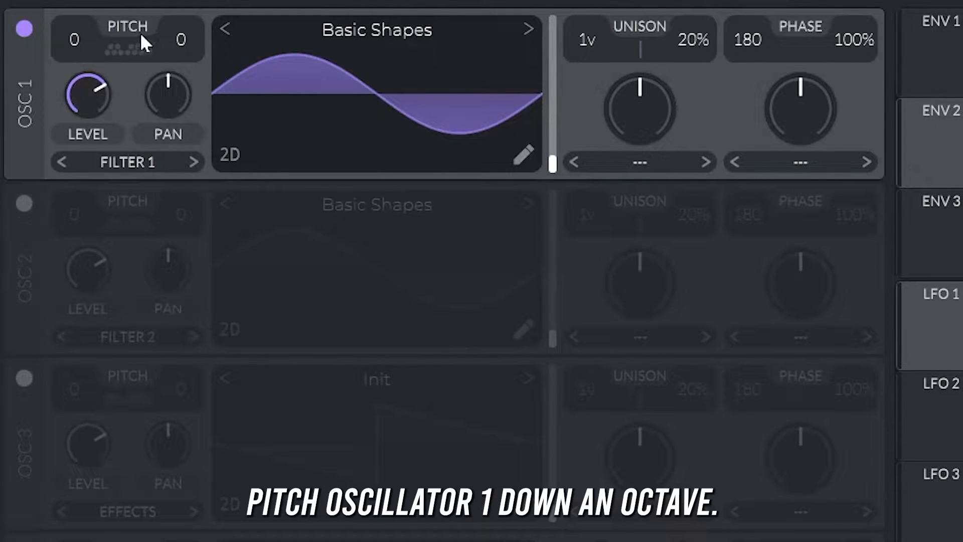
drag(73, 45, 71, 54)
drag(391, 115, 419, 62)
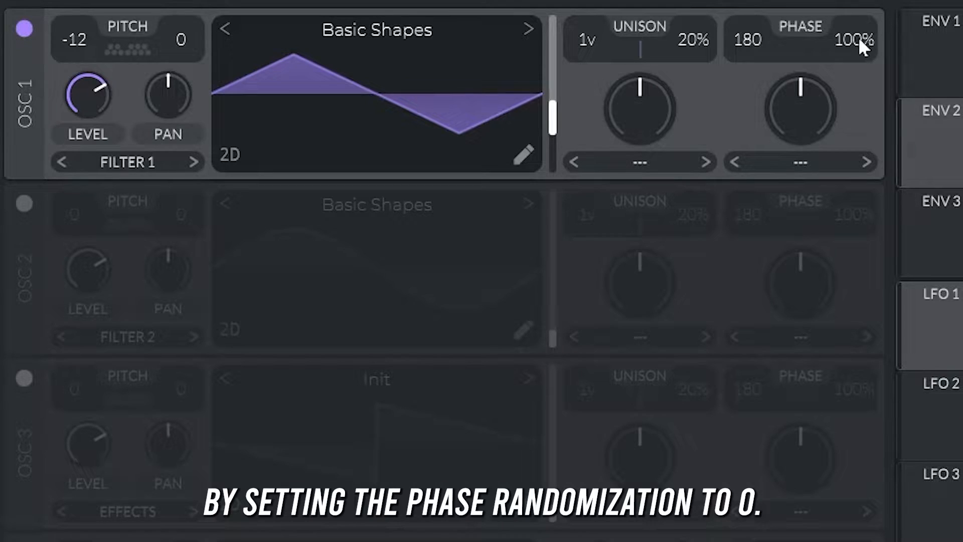
drag(859, 37, 868, 376)
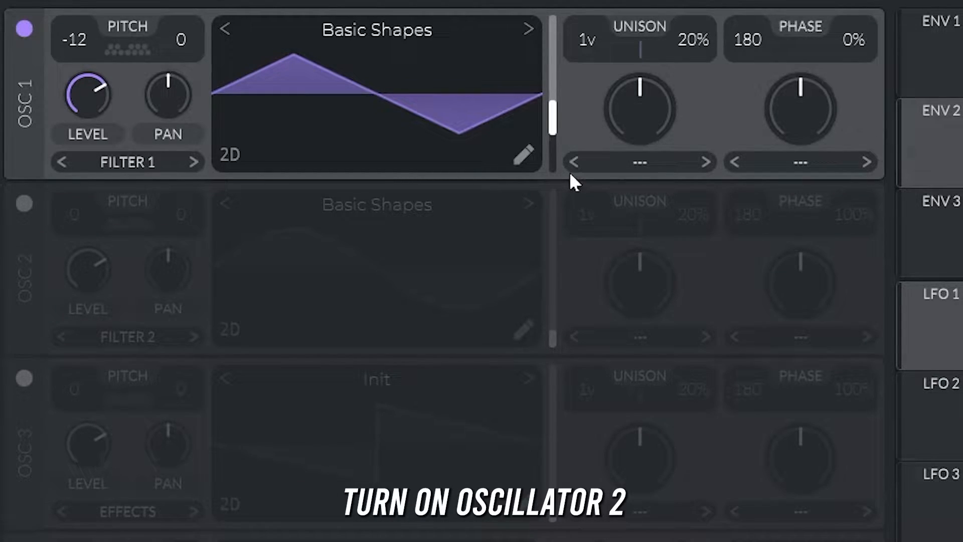
Re-enable oscillator 2 and set it to a square wave with pitch 7 and phase randomization 0%.
click(23, 203)
drag(383, 274, 396, 193)
drag(75, 215, 77, 192)
drag(83, 152, 83, 147)
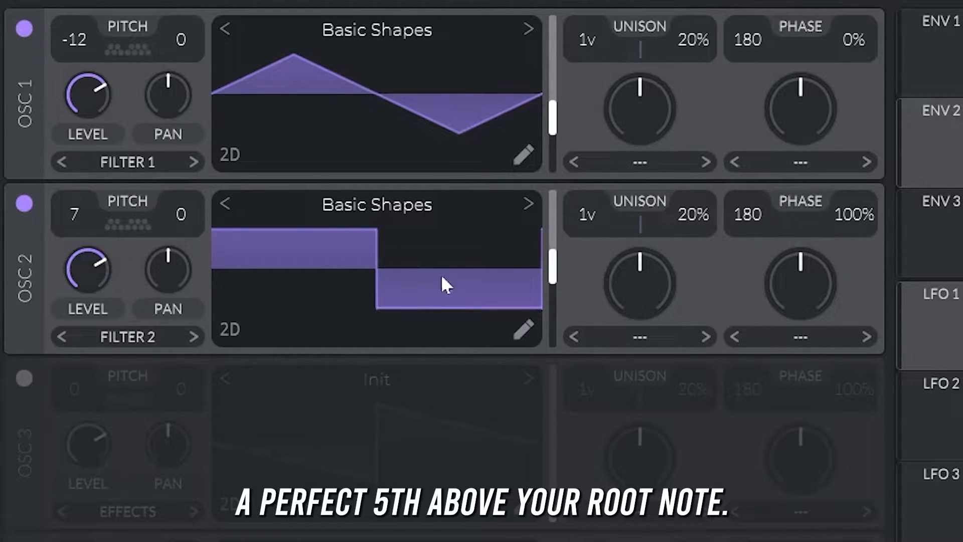
drag(839, 221, 871, 329)
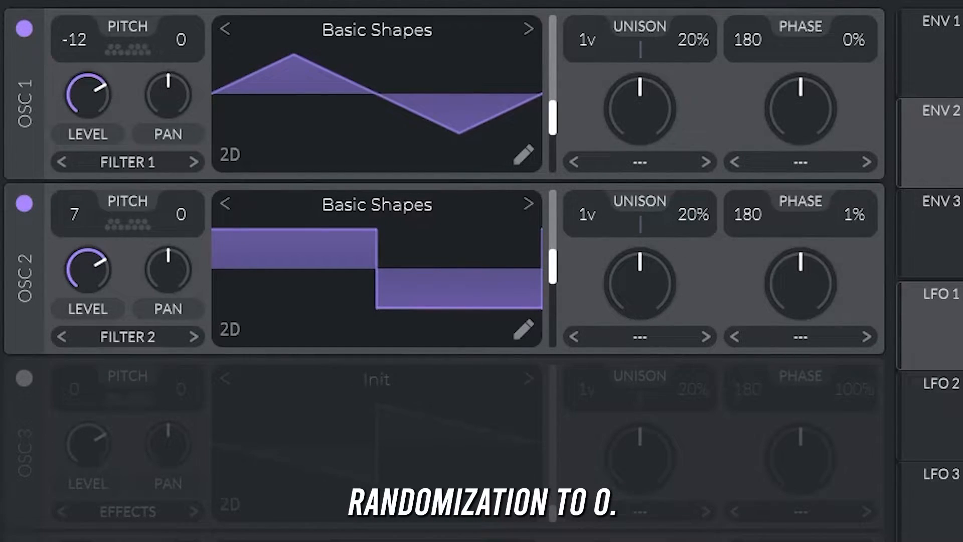
drag(862, 232, 853, 252)
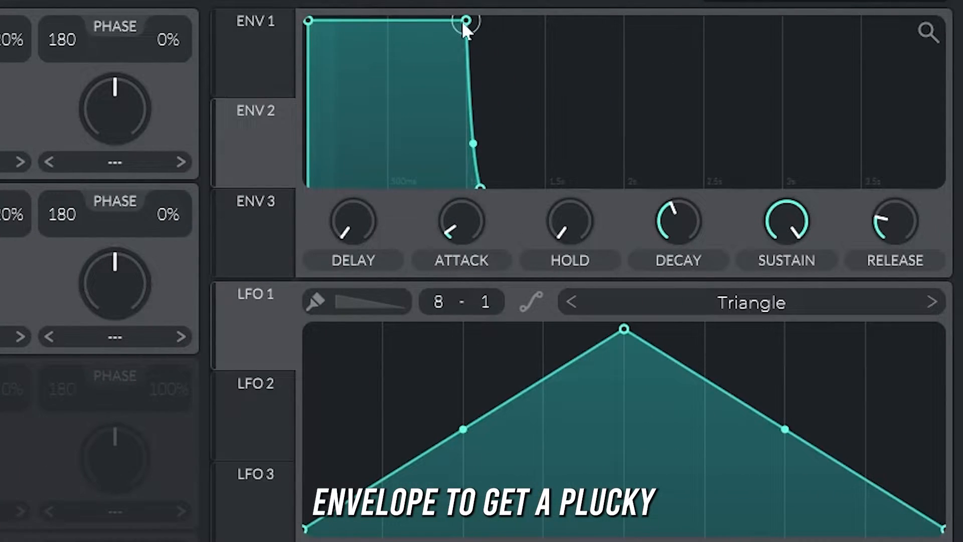
Shape envelope 1 into a pluck with a shorter decay, reduced sustain and a curved decay slope.
drag(466, 20, 404, 75)
drag(403, 185, 445, 169)
drag(404, 76, 365, 106)
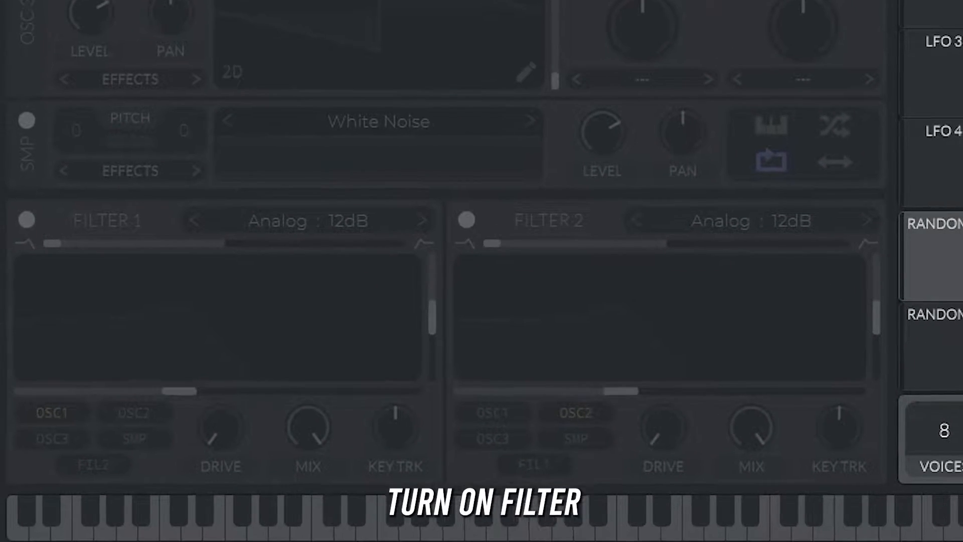
Enable Filter 1 as Analog 24dB with 0% resonance and full key tracking, and route oscillator 2 through it too.
click(27, 221)
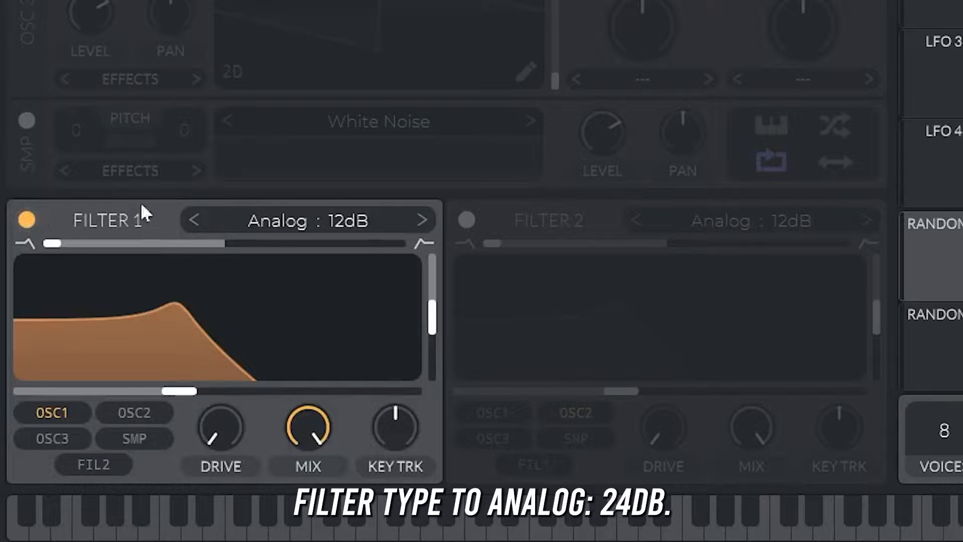
click(422, 219)
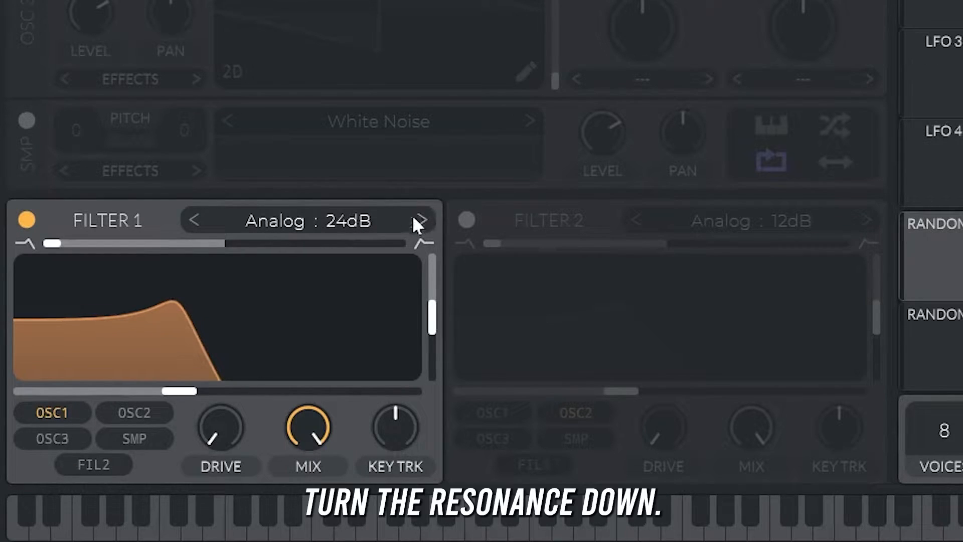
drag(433, 321, 433, 372)
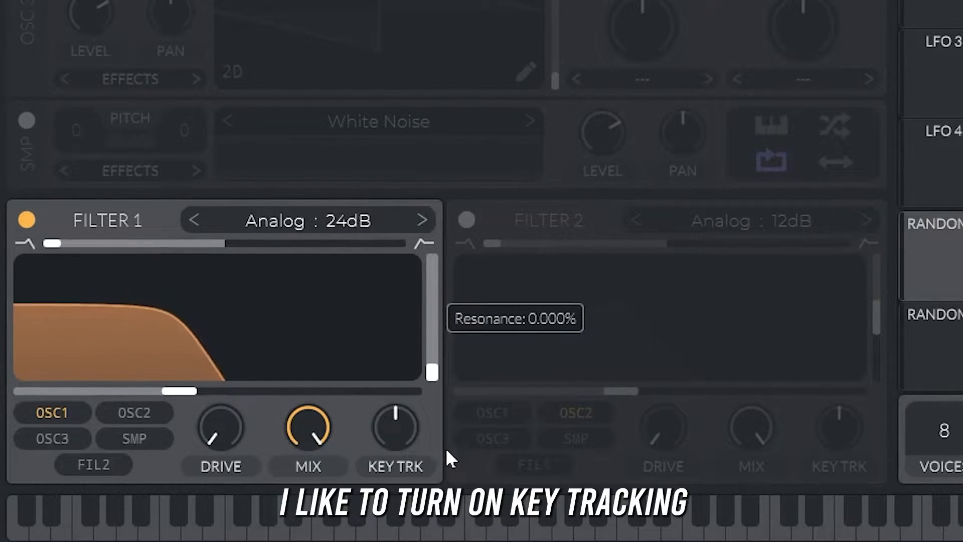
drag(393, 437, 407, 402)
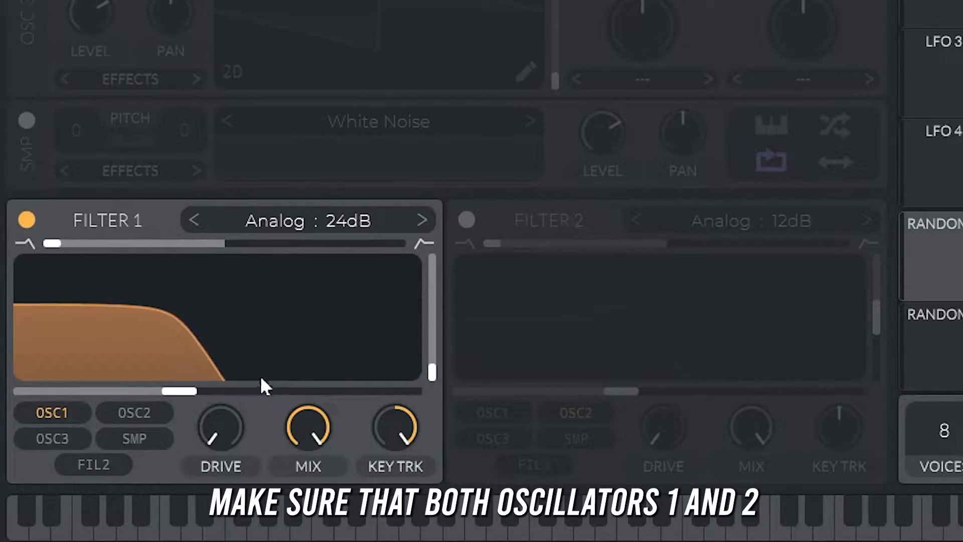
click(135, 412)
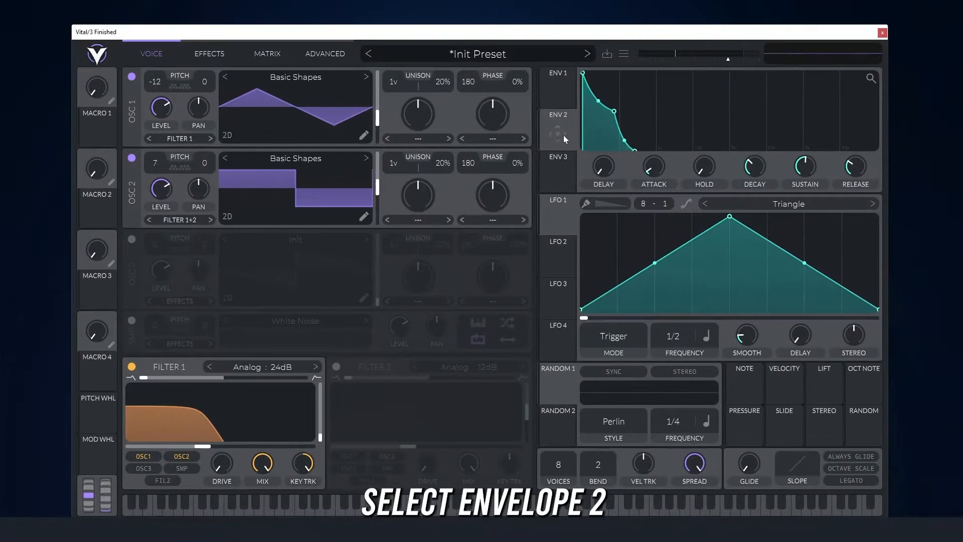
Give envelope 2 a plucky shape with short decay and reduced sustain, and assign it to Filter 1's cutoff.
click(563, 134)
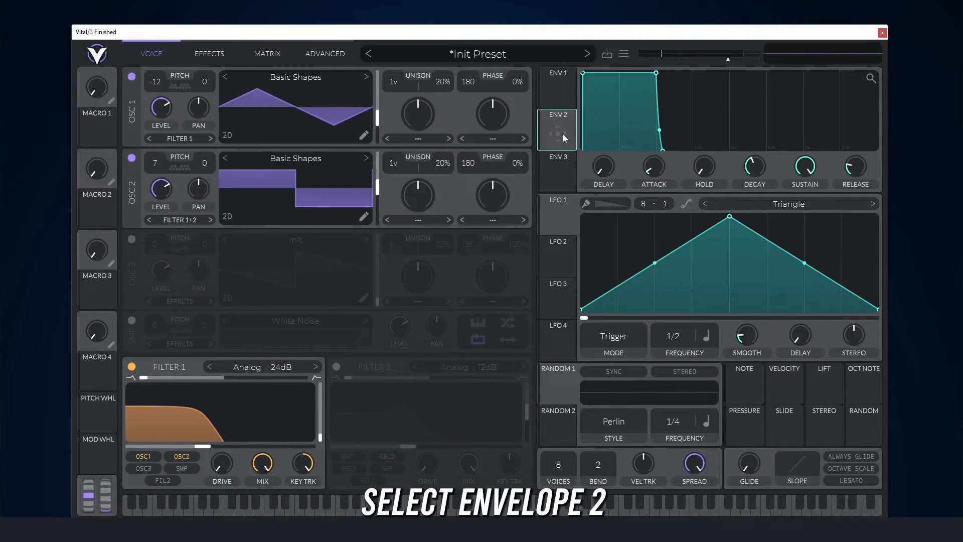
drag(654, 81, 606, 101)
drag(553, 131, 203, 445)
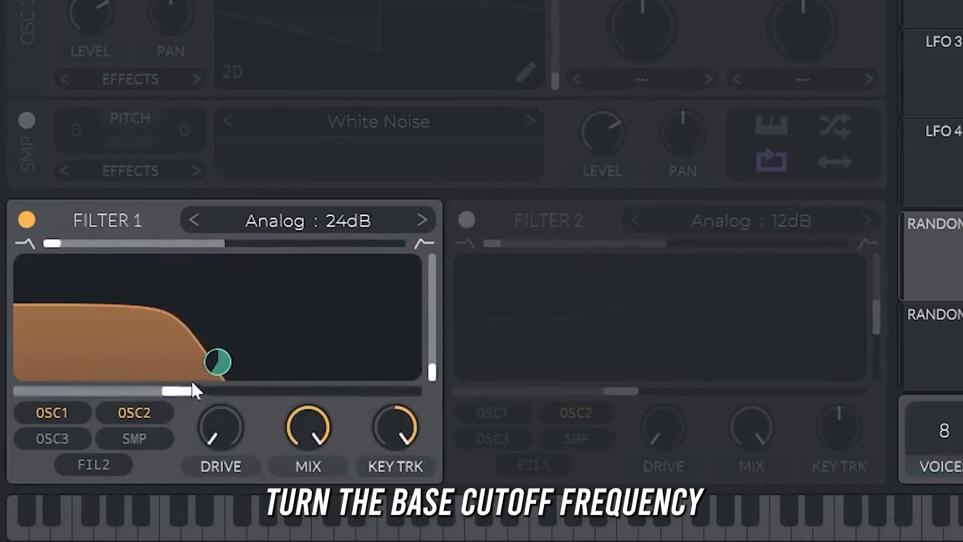
Set Filter 1's cutoff to its minimum with an Env 2 amount of about 85, raise its drive slightly, and limit the patch to 1 voice.
drag(193, 391, 167, 398)
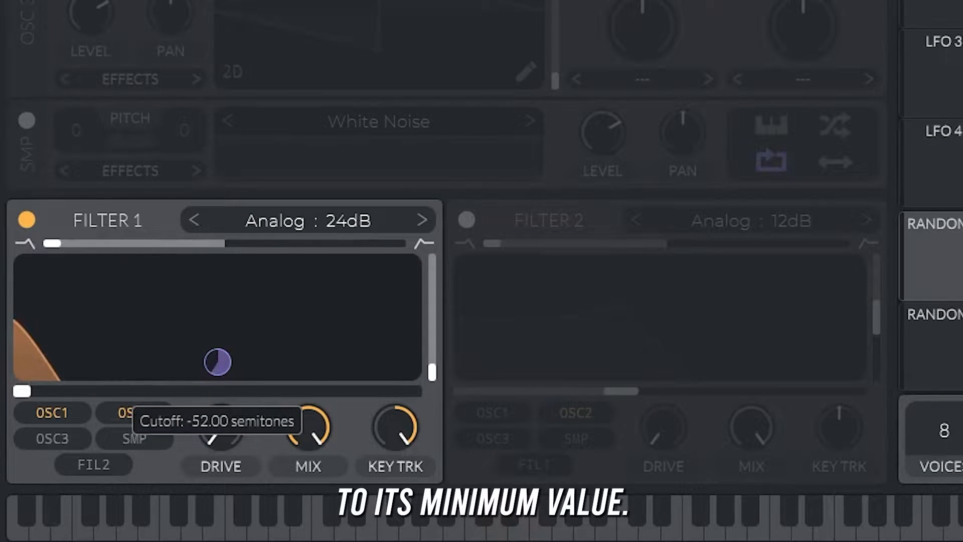
drag(217, 366, 226, 368)
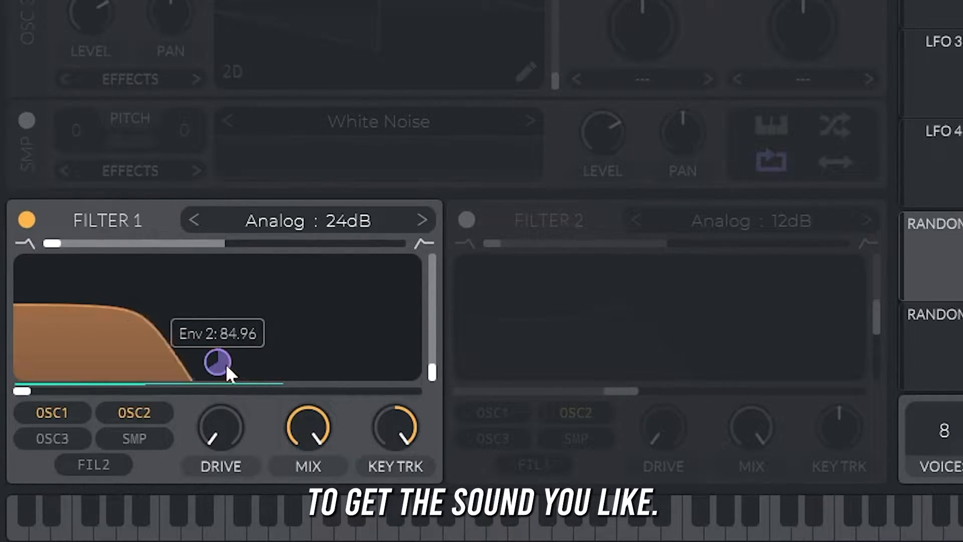
drag(233, 438, 233, 392)
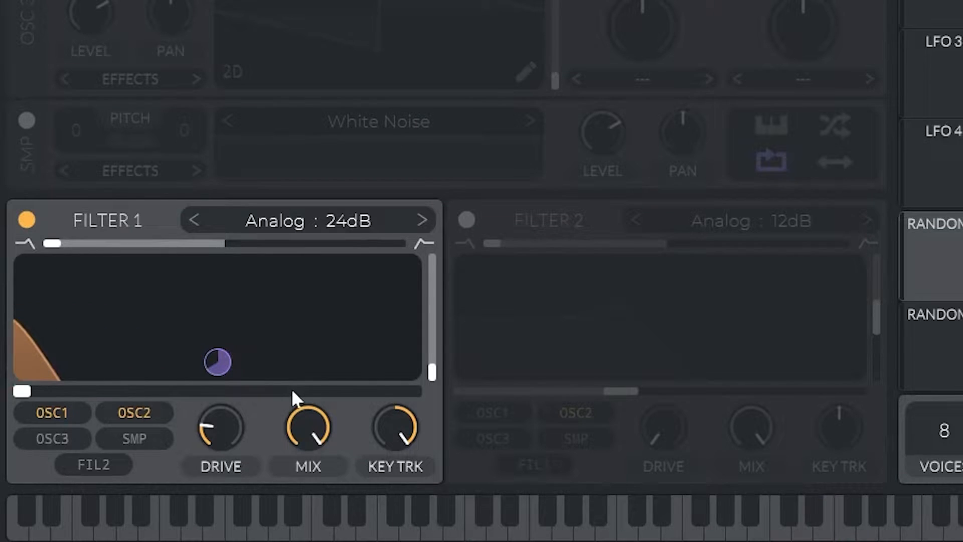
scroll(603, 465, down, 4)
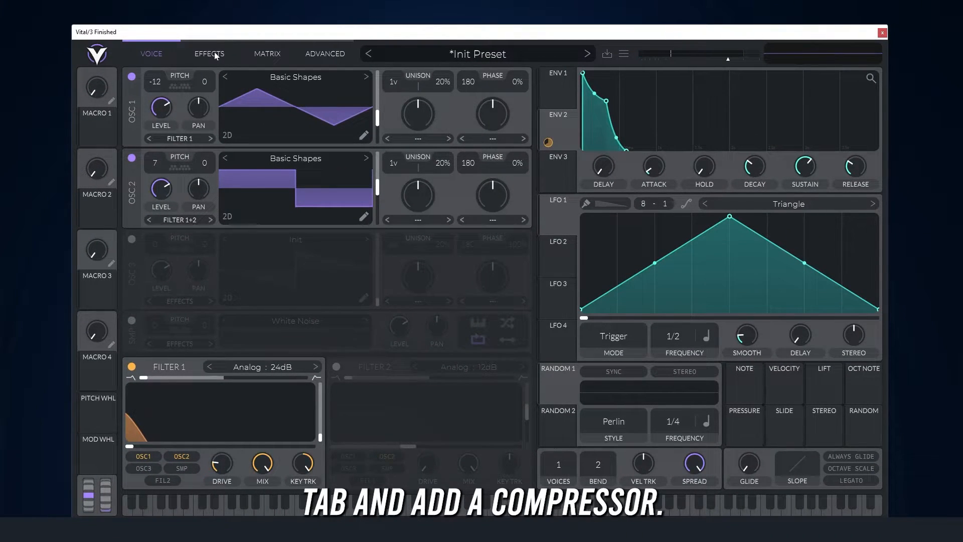
Add a Compressor effect to the patch and set it to Single Band mode.
click(214, 52)
click(132, 124)
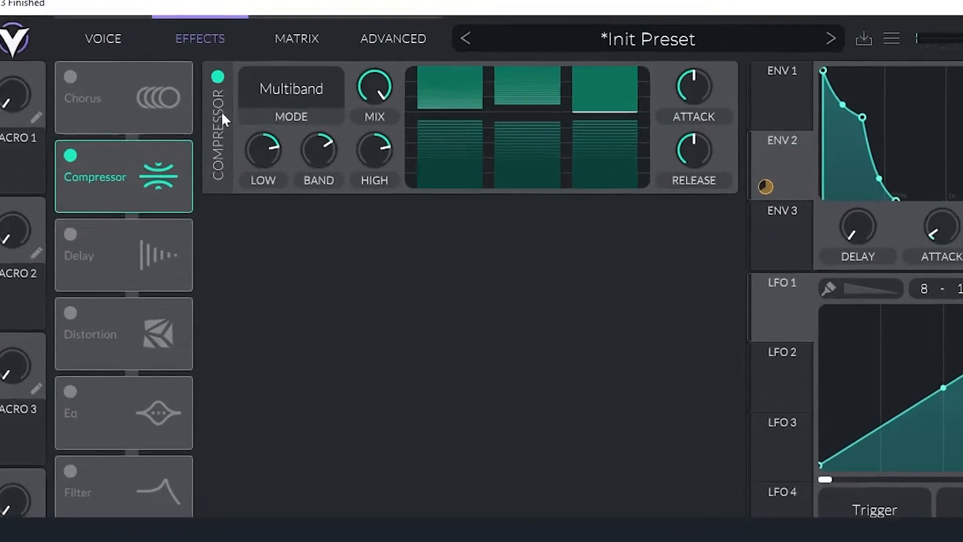
click(289, 89)
click(284, 206)
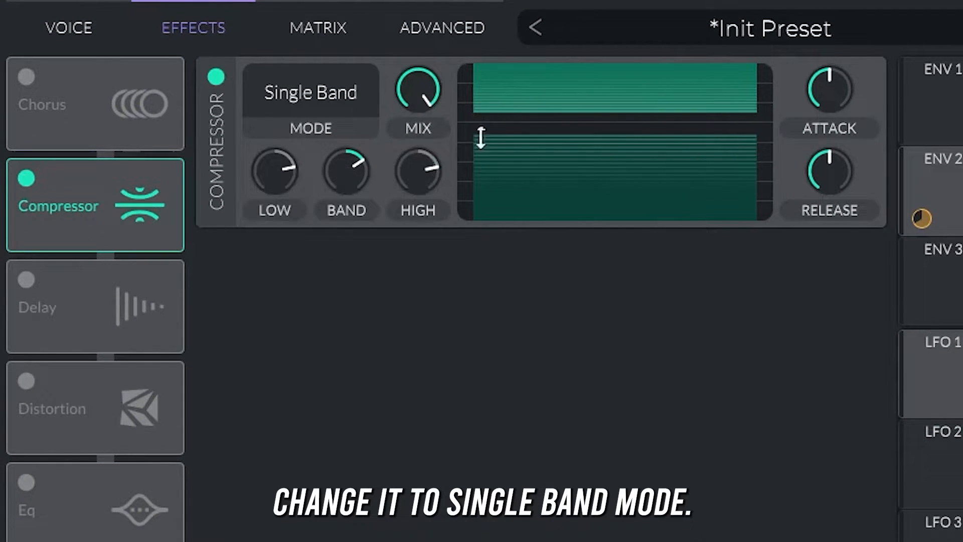
Lower the compressor's upper threshold, raise the attack to about 84.5% and set the release to maximum.
drag(608, 120, 621, 149)
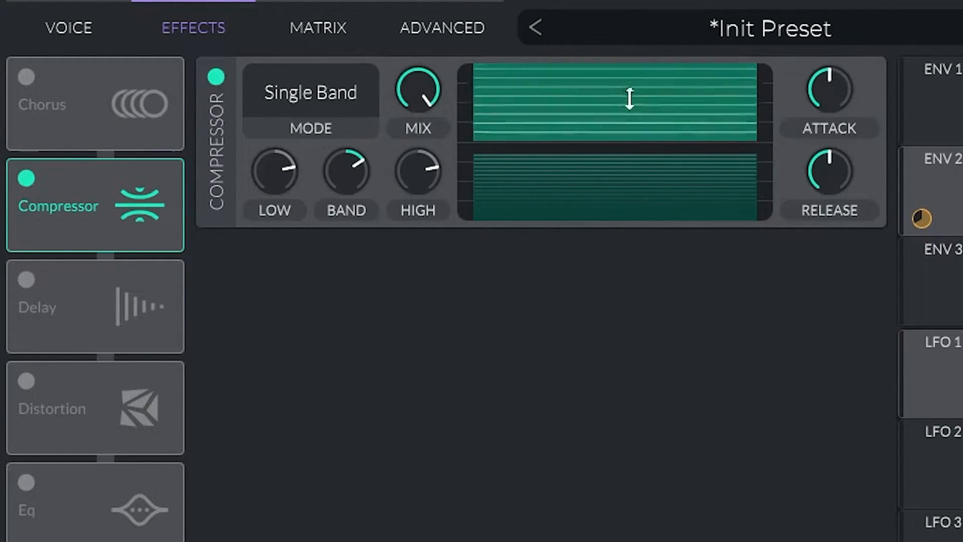
drag(828, 85, 852, 34)
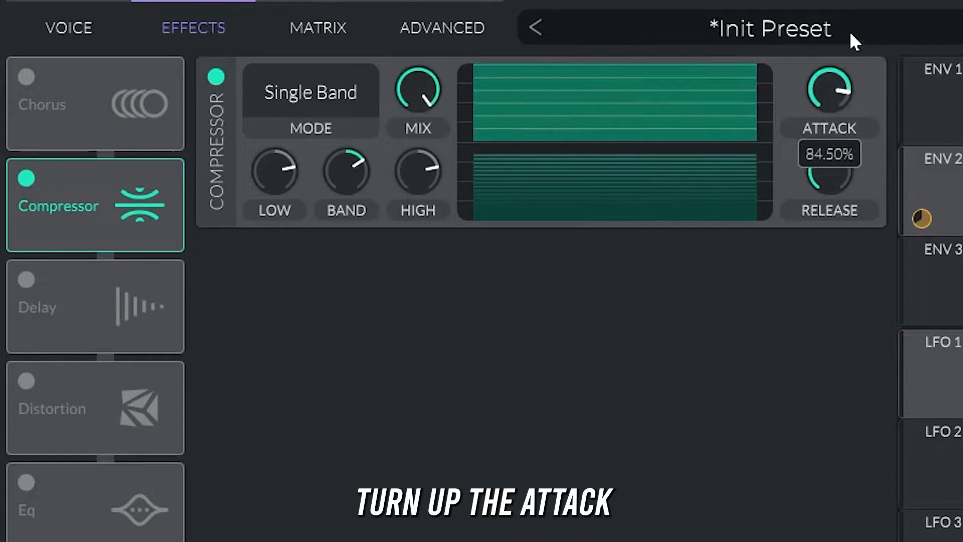
drag(828, 180, 824, 68)
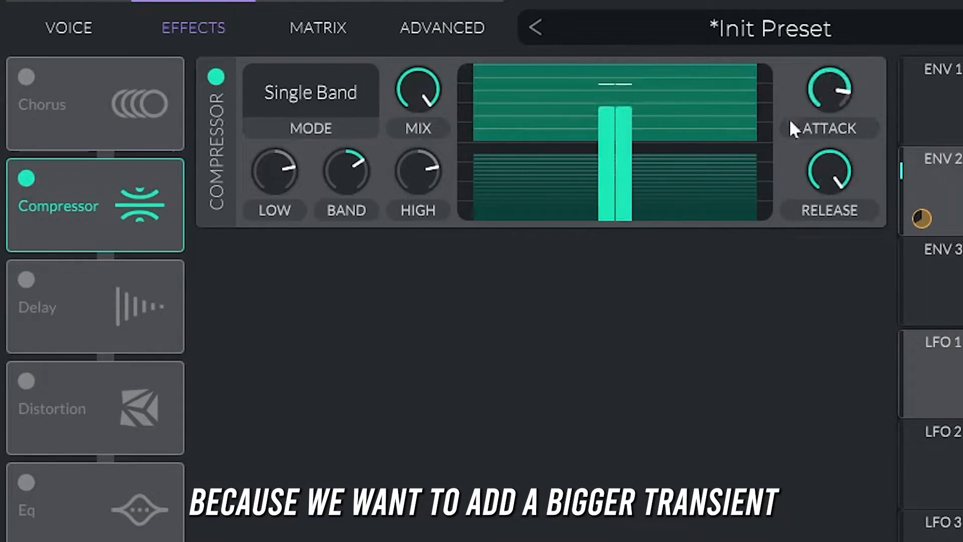
Compare the sound with the compressor bypassed and active, and fine-tune its upper compression ratio.
click(217, 78)
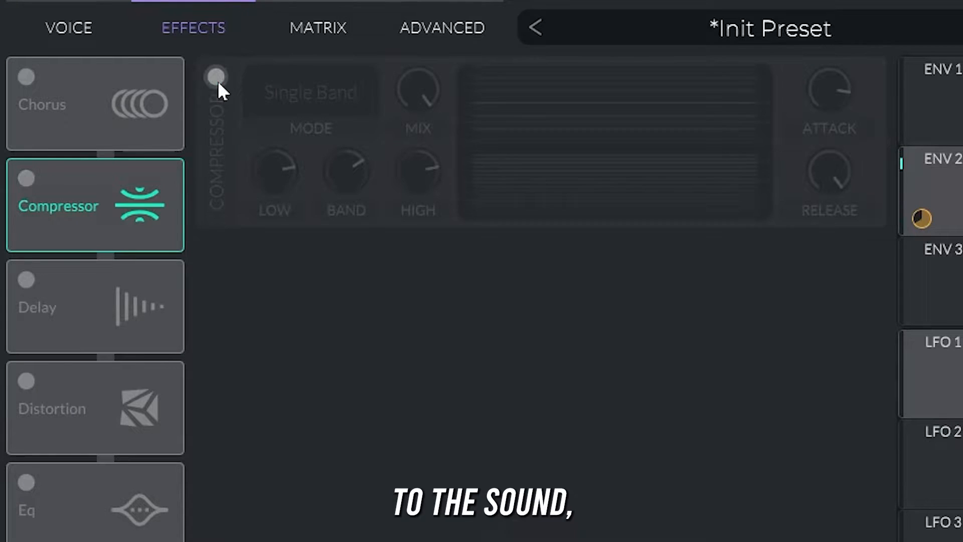
click(217, 80)
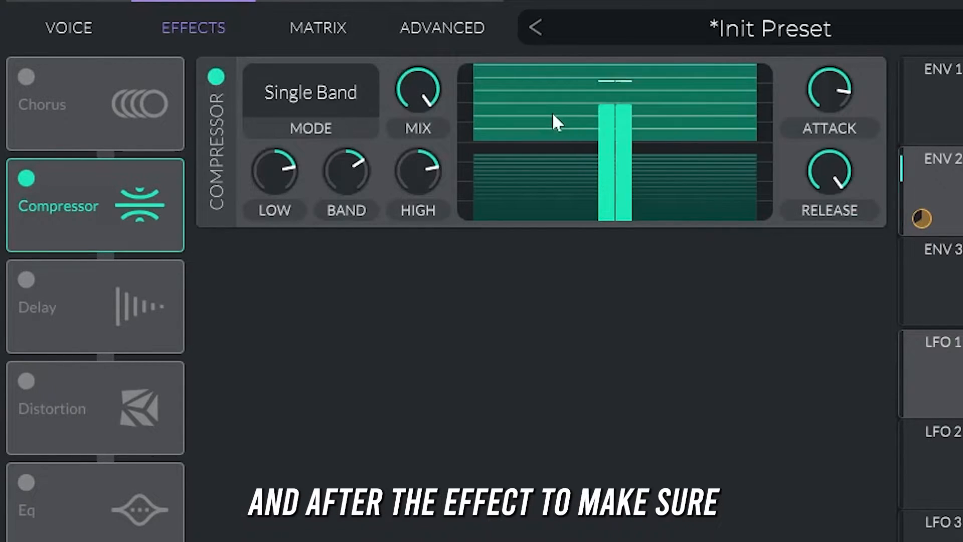
mouse_move(585, 107)
mouse_down()
mouse_move(590, 84)
mouse_move(591, 118)
mouse_up()
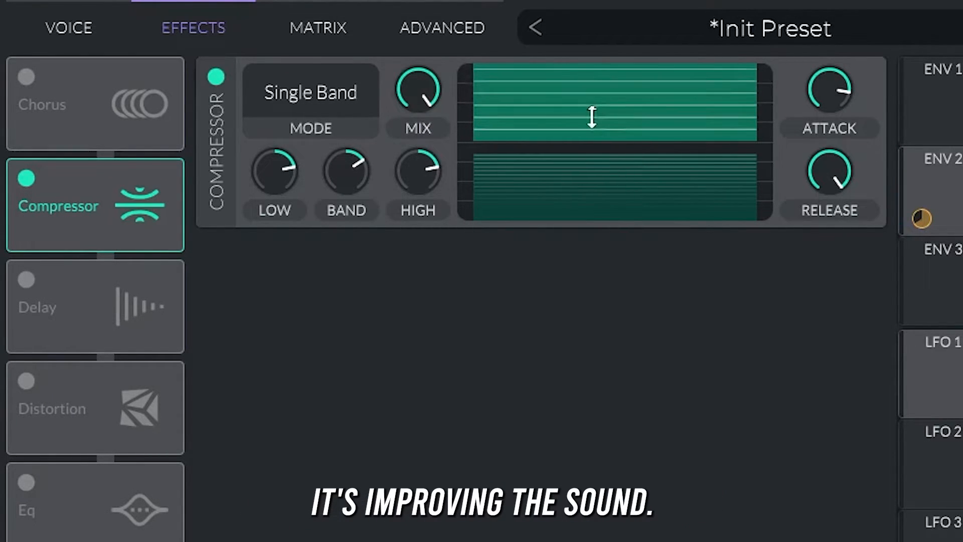
click(217, 77)
click(224, 76)
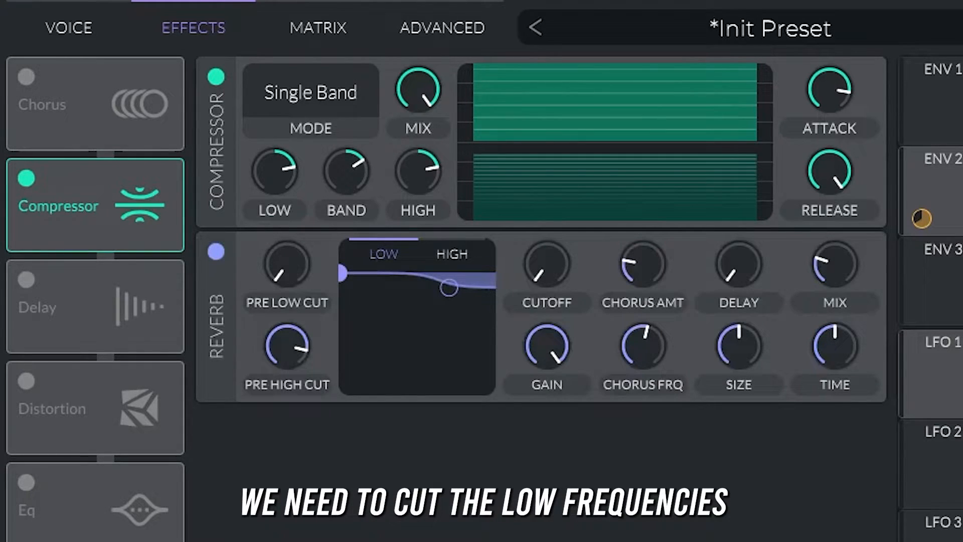
Cut the reverb's low frequencies with its low shelf, shorten its time, reduce its size to about 43% and add a slight delay.
drag(345, 271, 372, 345)
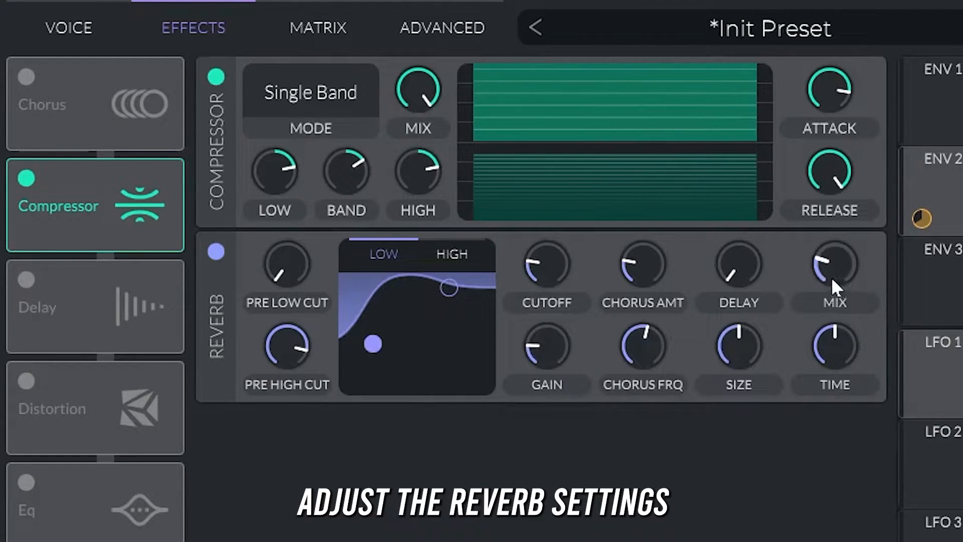
drag(828, 359, 823, 383)
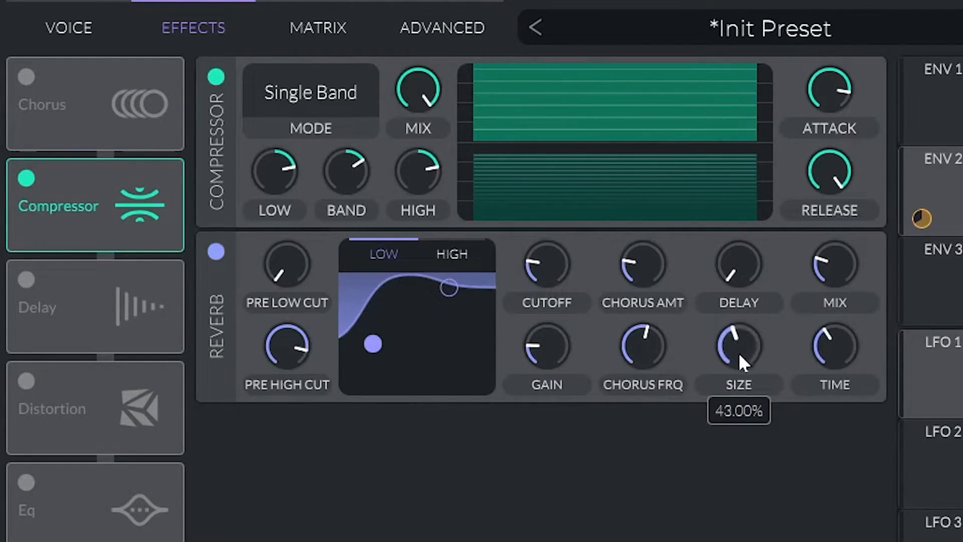
drag(731, 227, 727, 220)
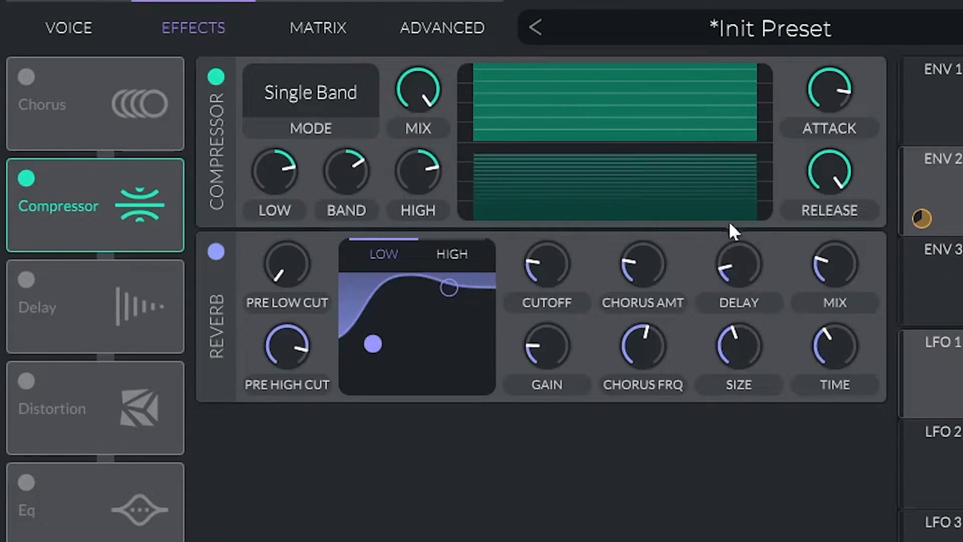
Audition the reverb at 100% mix and settle its mix at about 21%.
drag(855, 273, 875, 29)
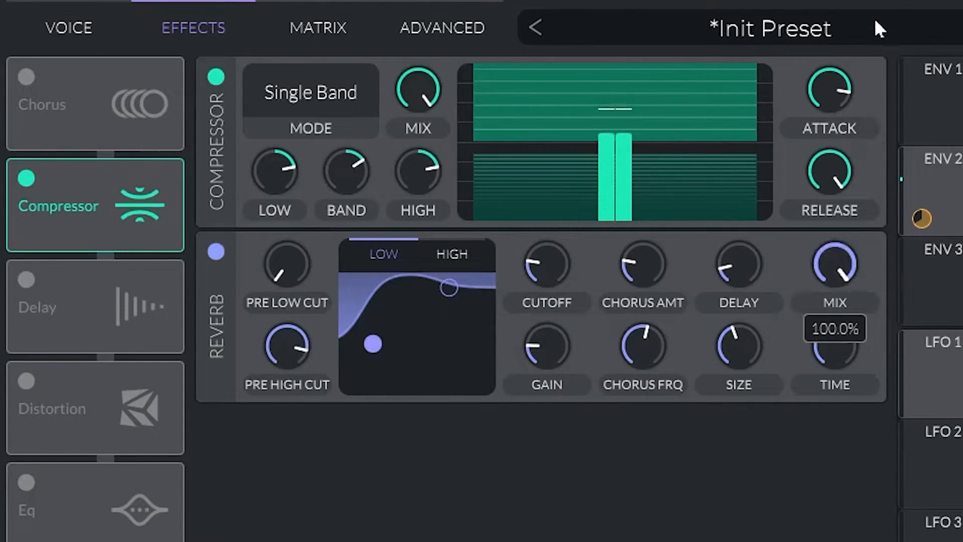
drag(841, 276, 871, 472)
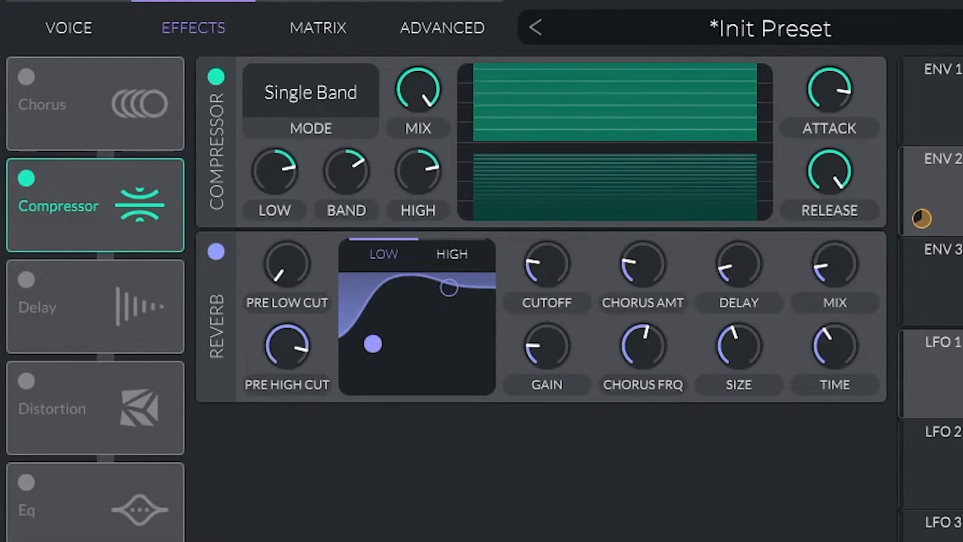
mouse_move(828, 273)
mouse_down()
mouse_move(827, 253)
mouse_move(833, 260)
mouse_up()
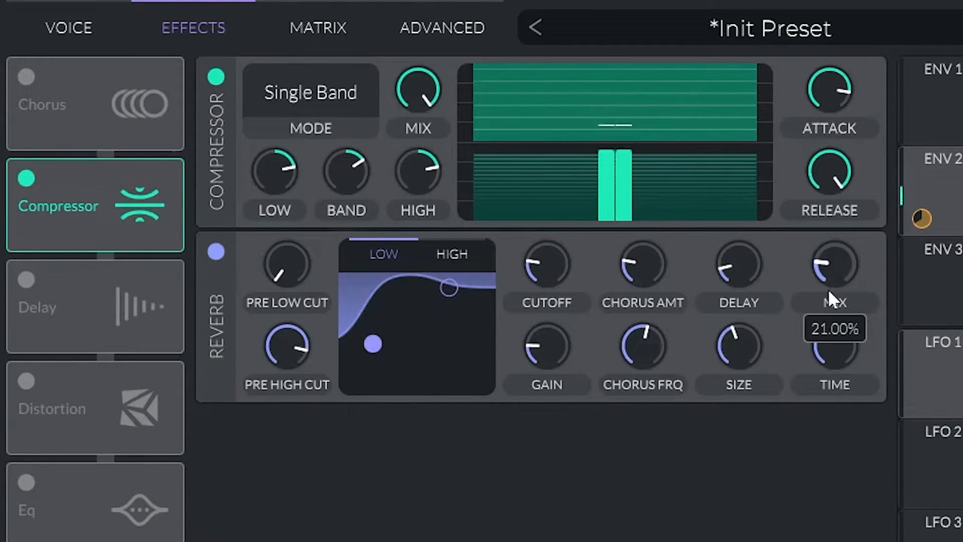
Modulate oscillator 1's level with Env 1 at an amount of about 0.377 and lower its base level.
click(73, 29)
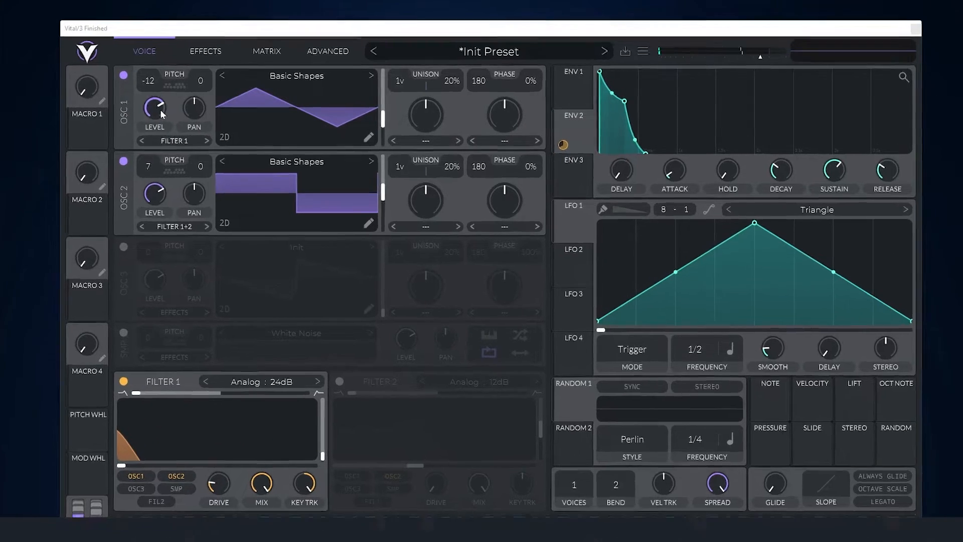
drag(166, 109, 167, 108)
mouse_move(73, 112)
mouse_down()
mouse_move(72, 135)
mouse_move(74, 115)
mouse_up()
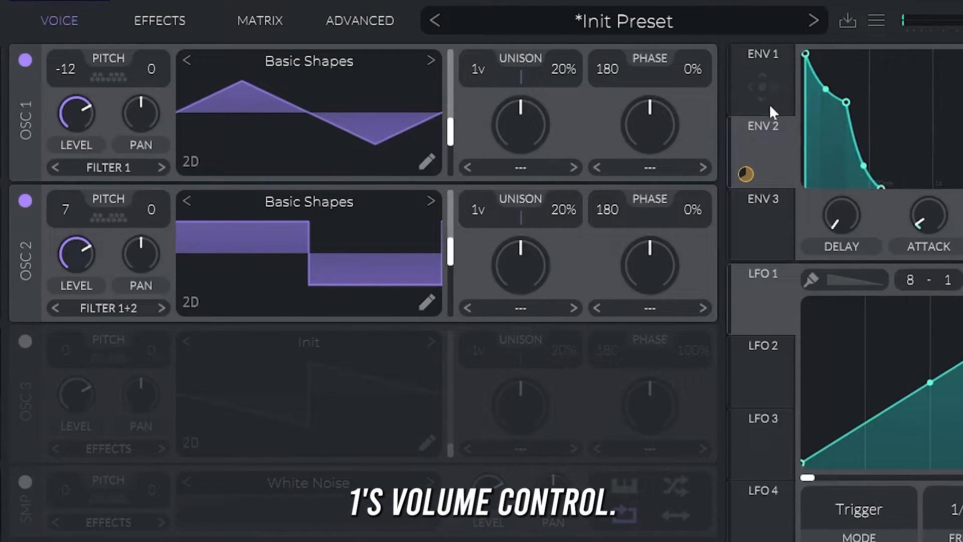
drag(768, 86, 74, 147)
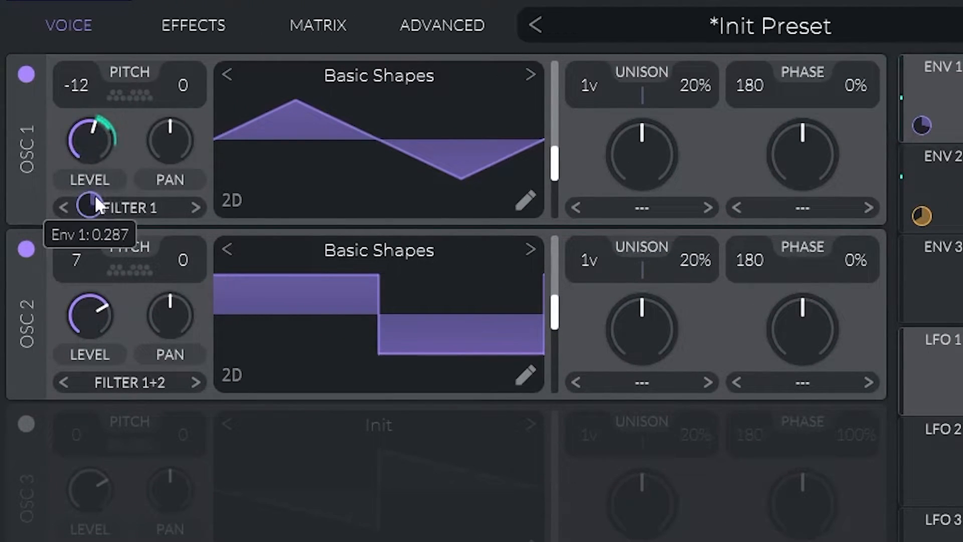
drag(96, 200, 96, 190)
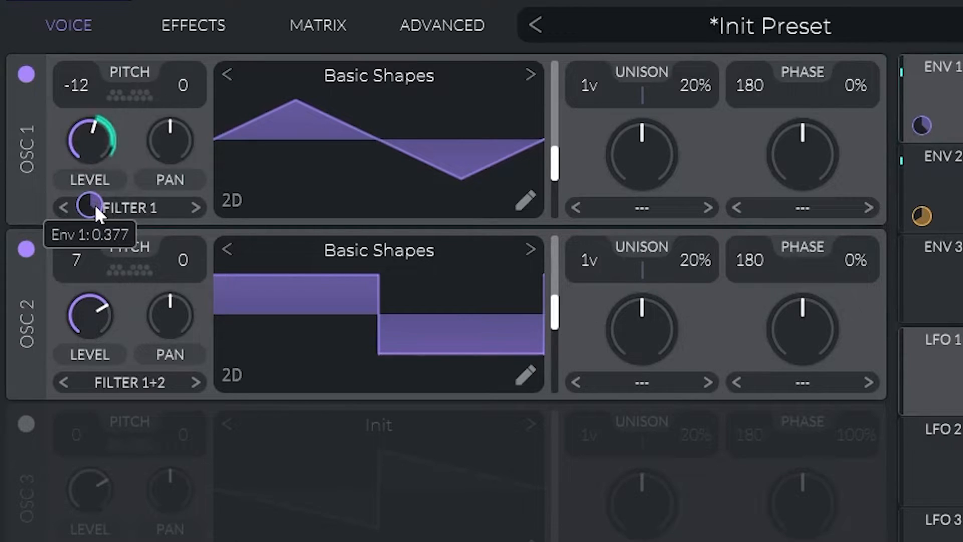
drag(92, 146, 95, 178)
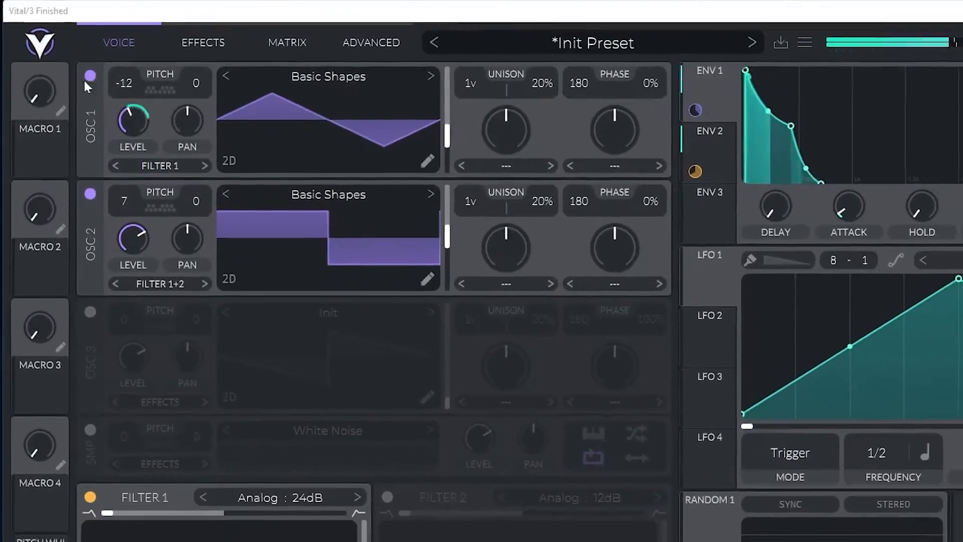
Raise the patch's velocity tracking and play the bass clip to hear the effect of the note velocities.
mouse_move(119, 176)
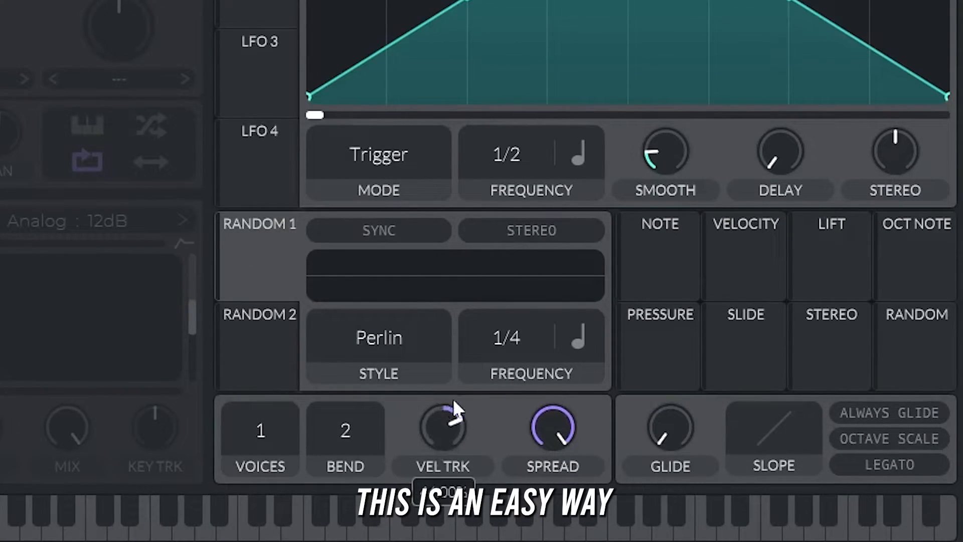
mouse_move(453, 400)
mouse_down()
mouse_move(456, 385)
mouse_move(451, 398)
mouse_move(437, 395)
mouse_up()
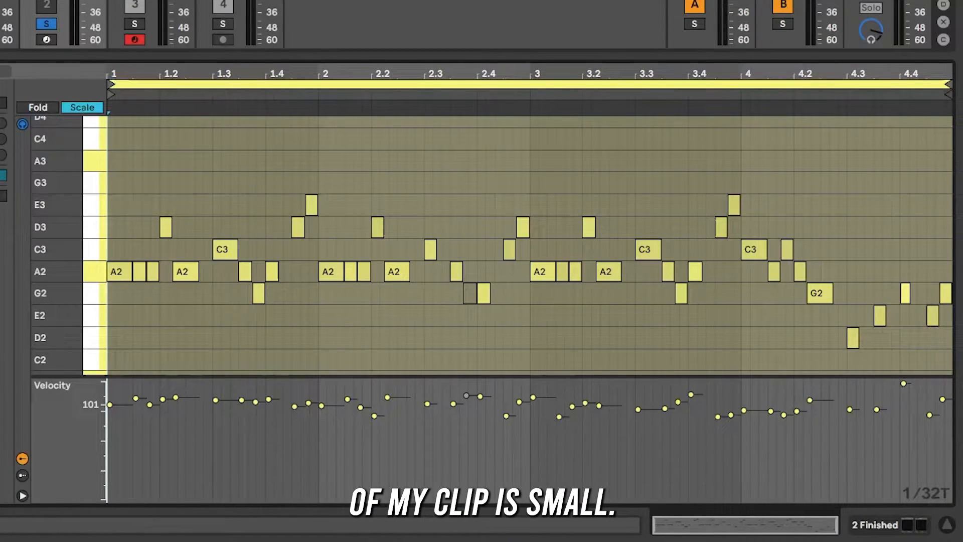
key(space)
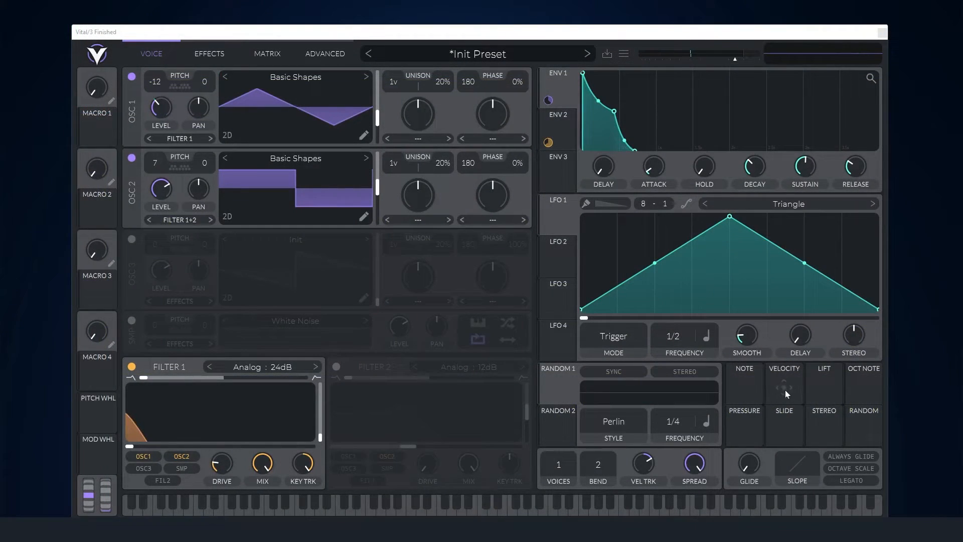
Assign Velocity to Filter 1's cutoff and fine-tune it to a small positive modulation amount.
drag(784, 388, 207, 433)
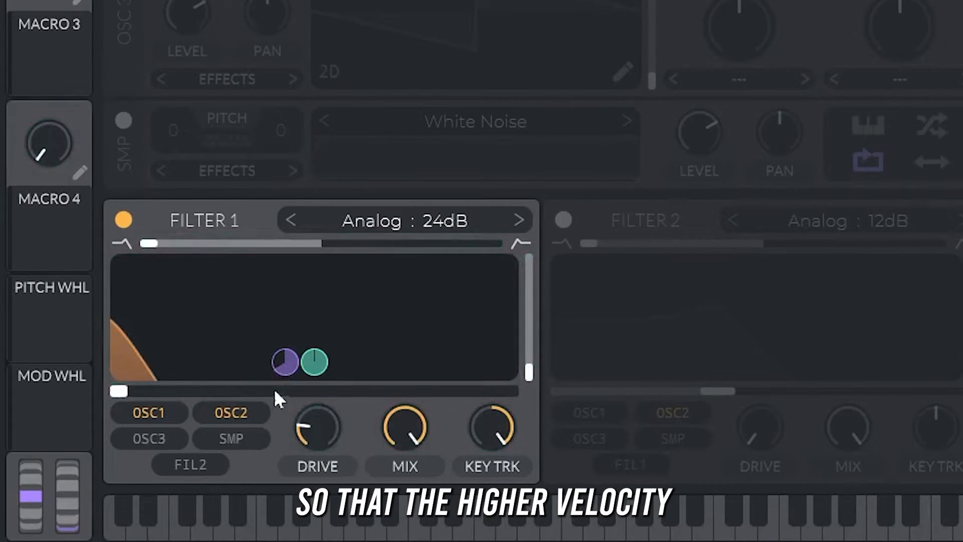
drag(314, 362, 329, 455)
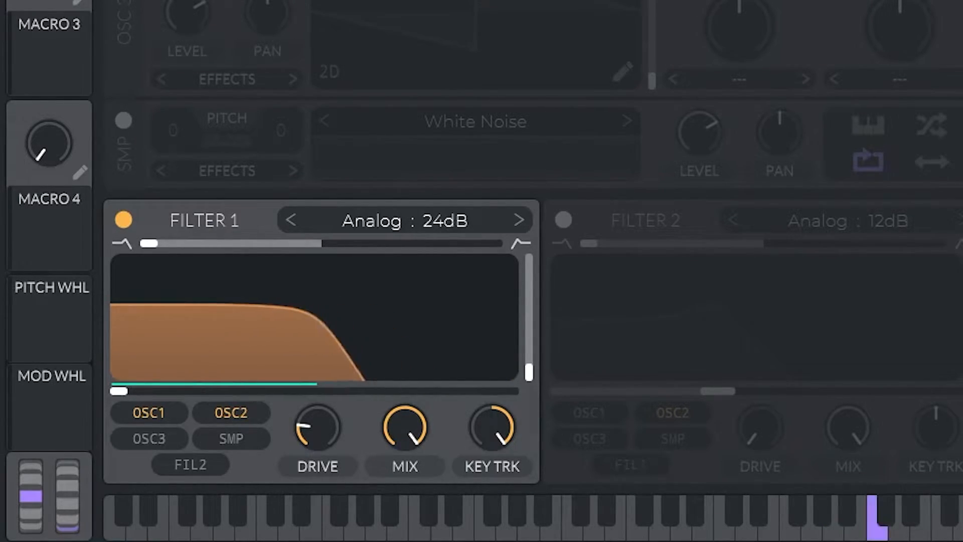
mouse_move(339, 359)
mouse_move(339, 352)
mouse_down()
mouse_move(338, 334)
mouse_move(338, 354)
mouse_up()
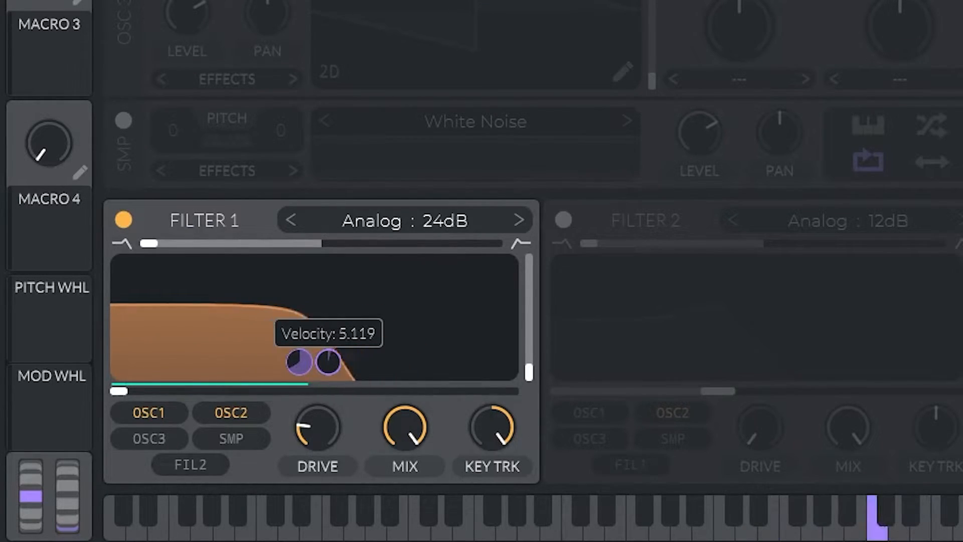
drag(338, 362, 339, 355)
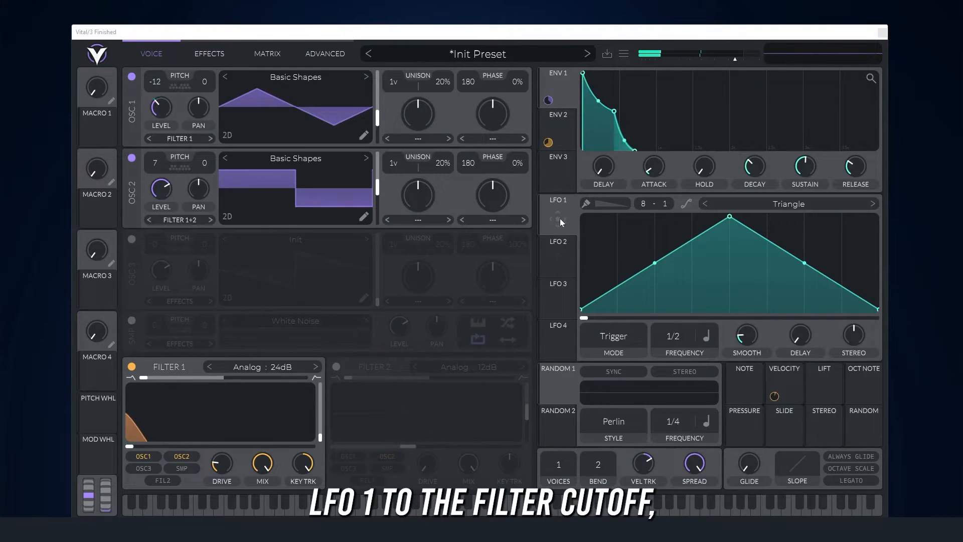
Assign LFO 1 to Filter 1's cutoff with a small amount and fine-tune the cutoff's Env 2 modulation amount.
drag(558, 218, 204, 445)
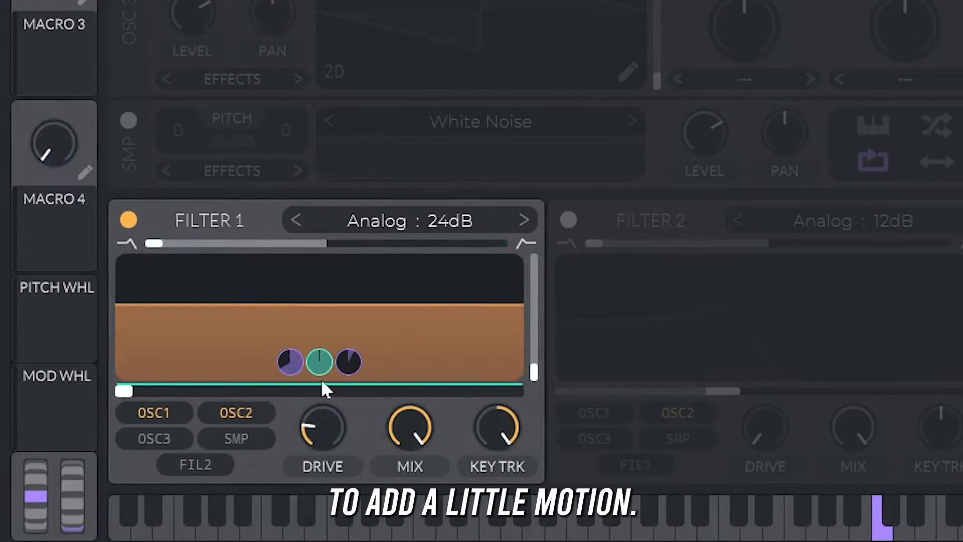
drag(321, 365, 347, 507)
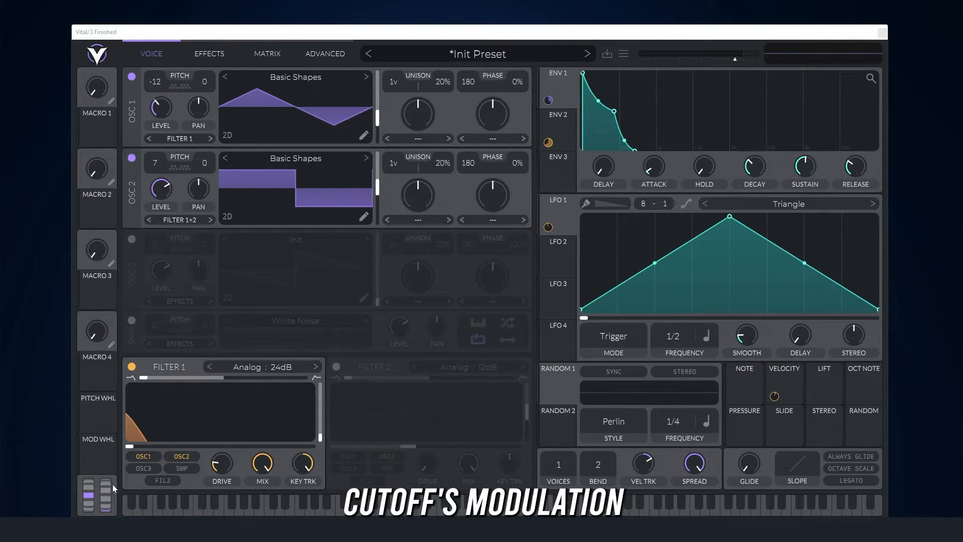
mouse_move(200, 446)
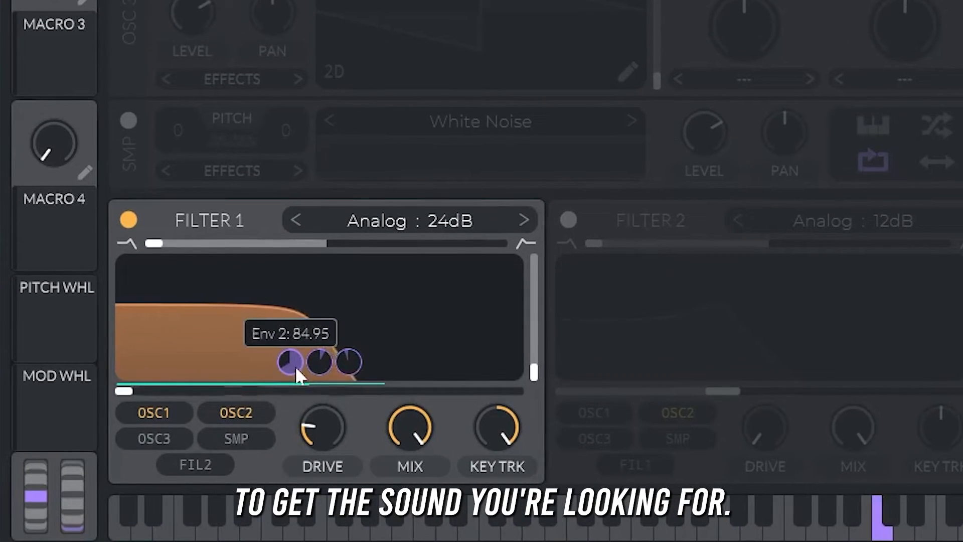
drag(296, 369, 294, 386)
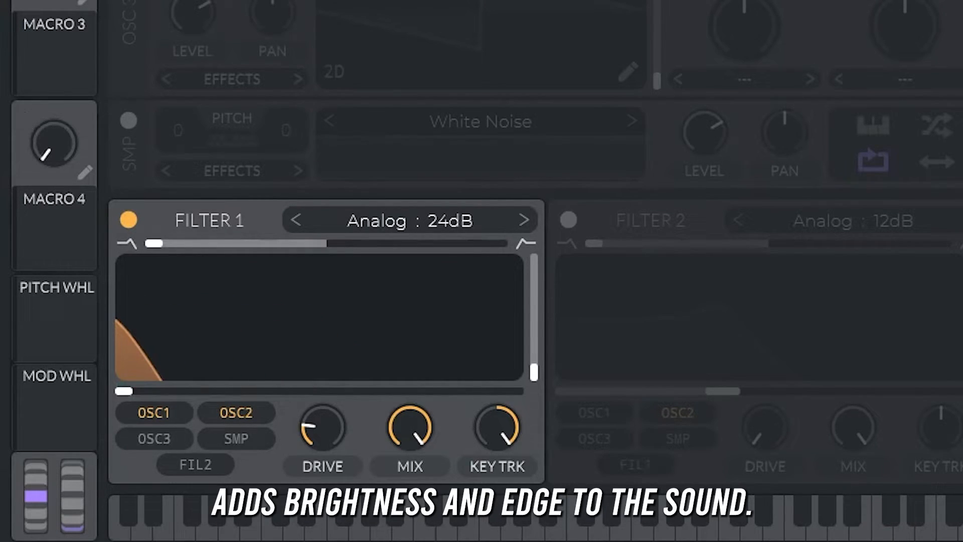
mouse_move(291, 359)
mouse_down()
mouse_move(291, 288)
mouse_move(289, 354)
mouse_up()
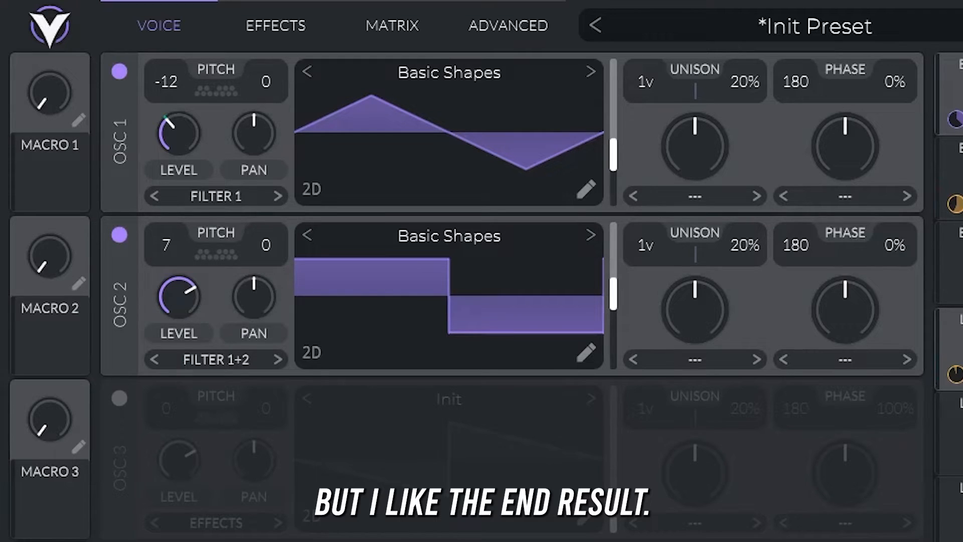
Enable oscillator 3, load the Basic Shapes wavetable and move its frame to a narrow pulse wave.
click(121, 399)
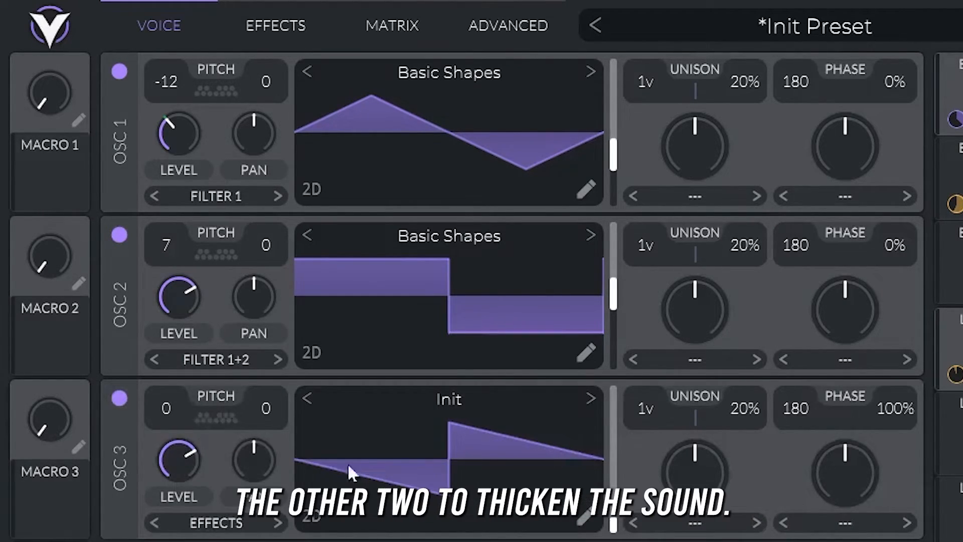
click(443, 399)
click(903, 494)
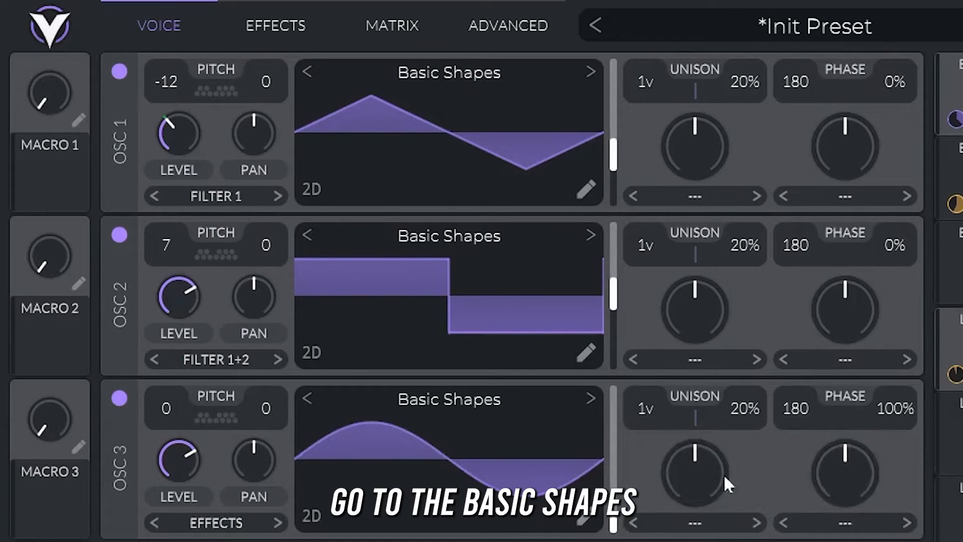
drag(474, 482, 492, 372)
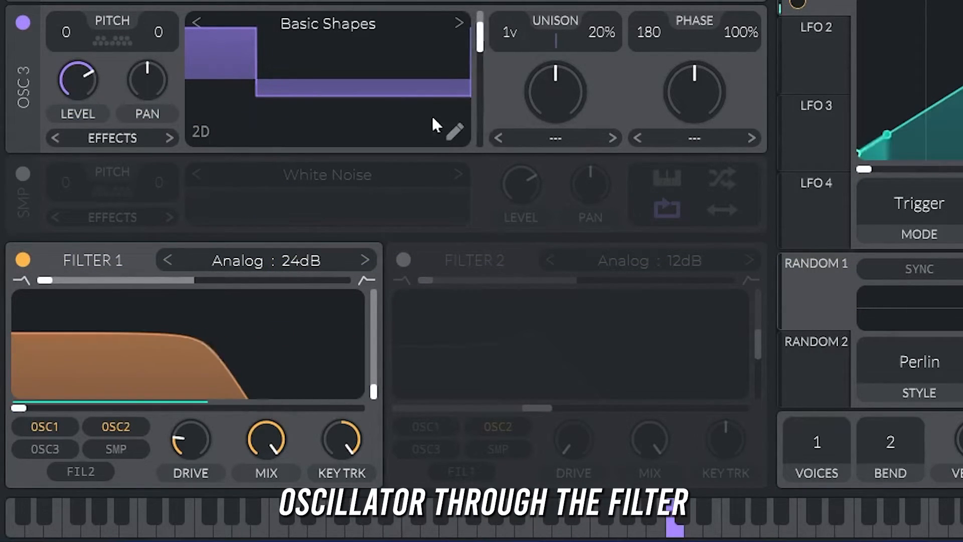
Route oscillator 3 through Filter 1 and compare the sound with the oscillator off and on.
click(58, 443)
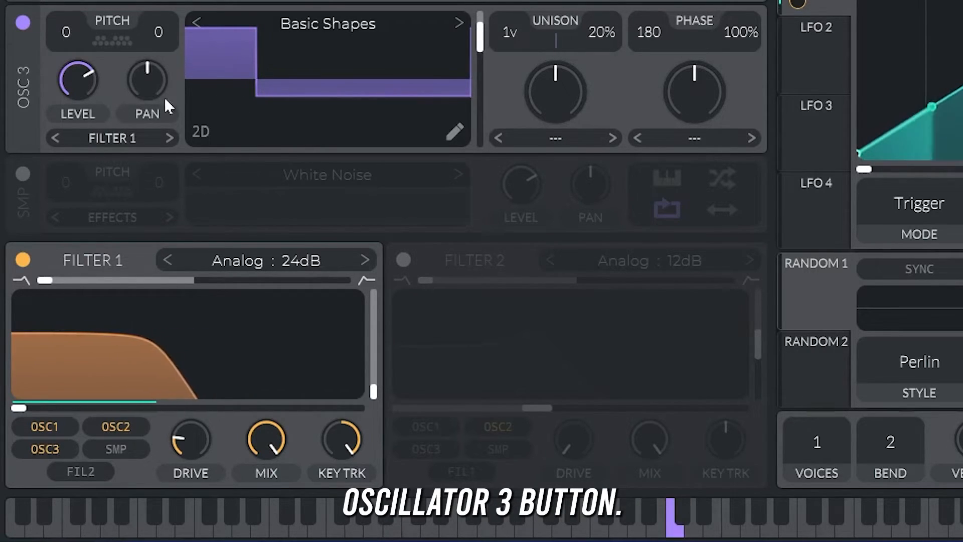
click(23, 22)
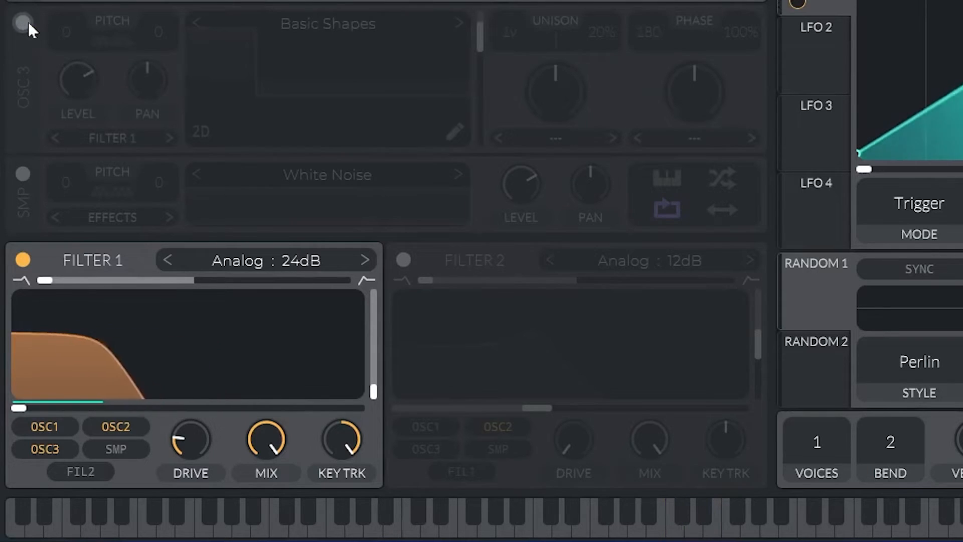
click(27, 22)
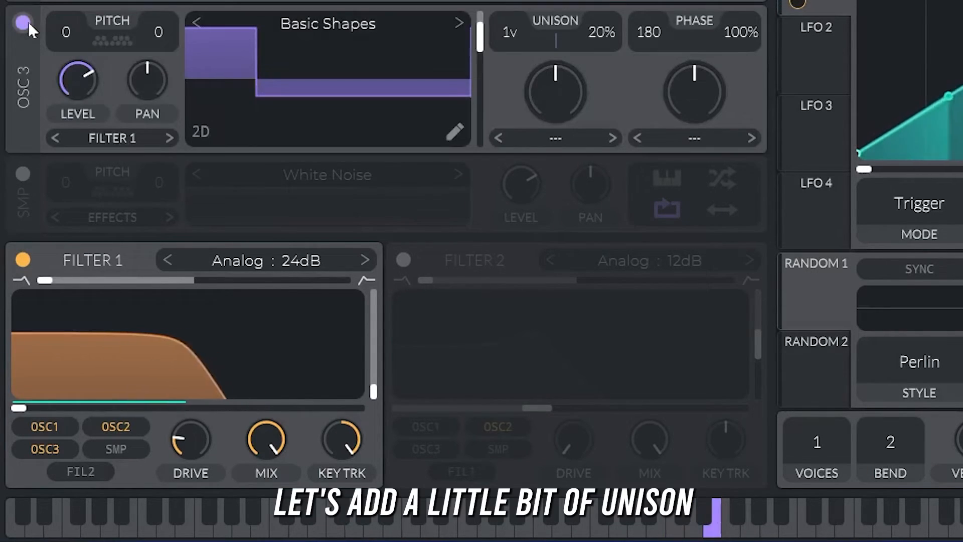
Set oscillator 3's unison to 5 voices with 5% detune and compare the playback with the oscillator off and on.
scroll(511, 34, up, 4)
scroll(522, 16, down, 2)
scroll(526, 31, up, 2)
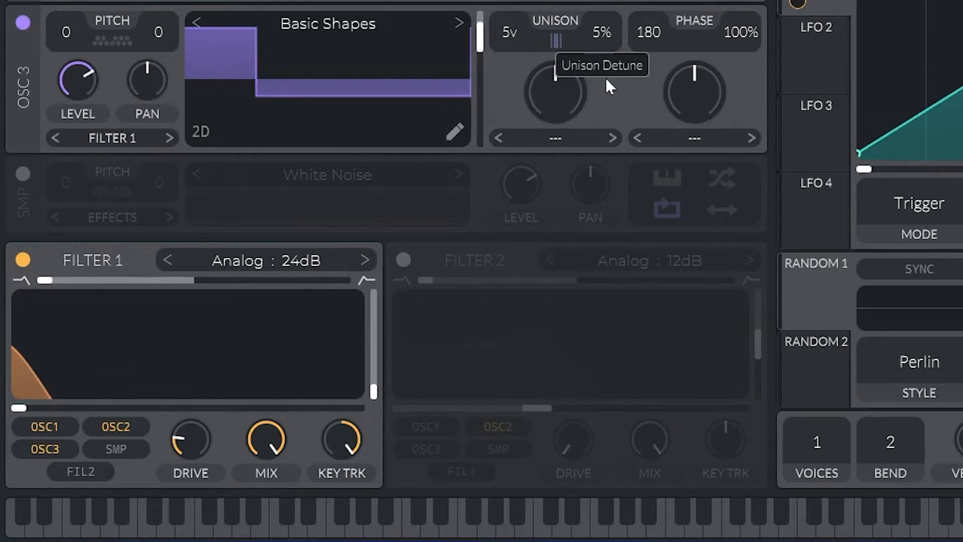
key(space)
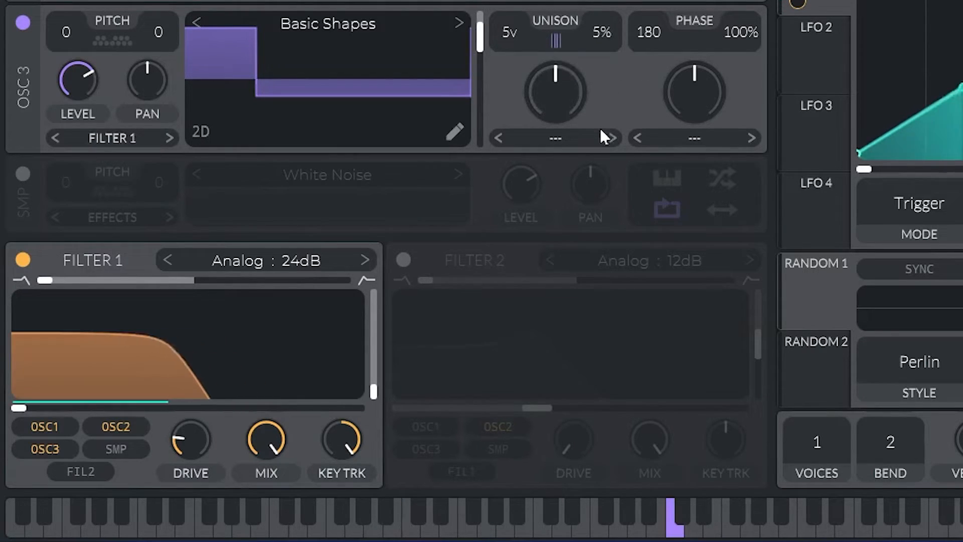
click(24, 21)
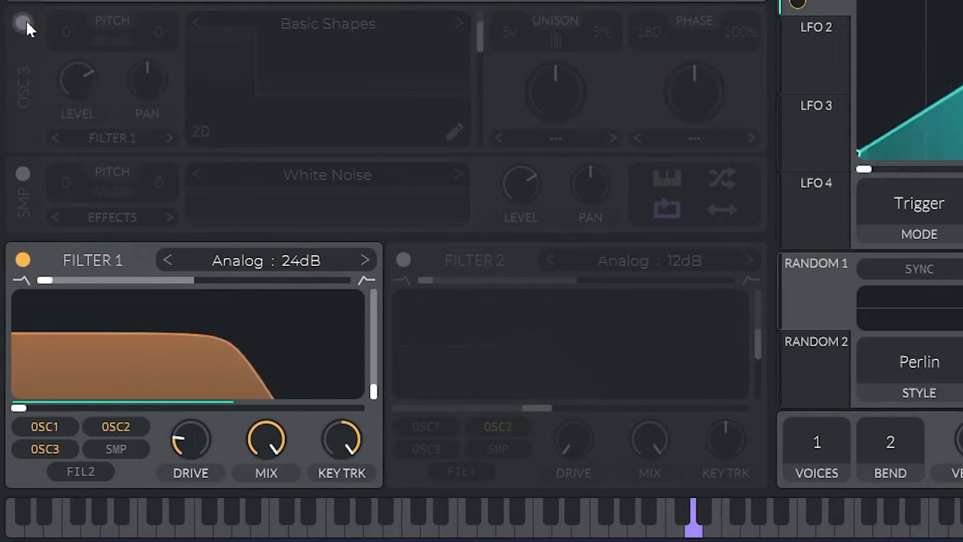
click(26, 22)
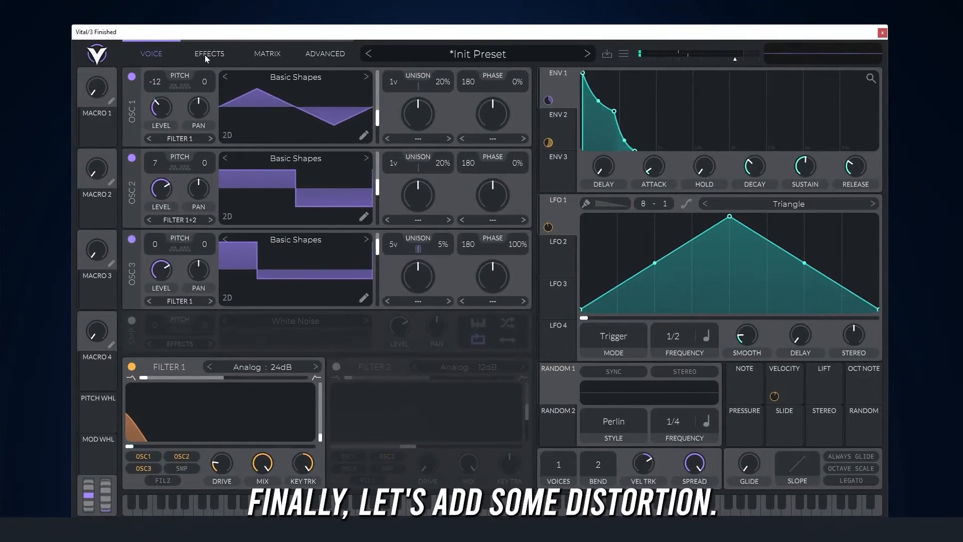
Add a Soft Clip Distortion effect and raise its drive to about 10.2 dB.
click(207, 54)
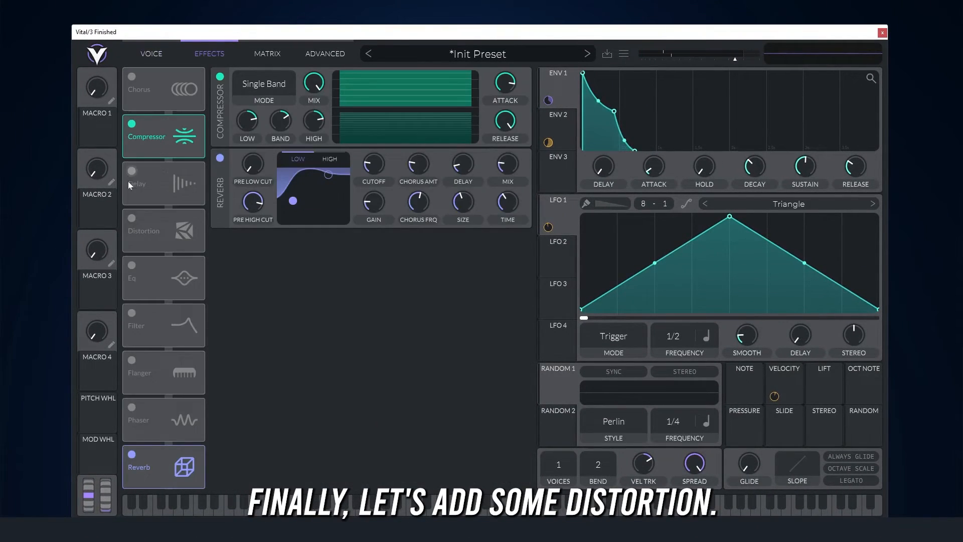
click(132, 218)
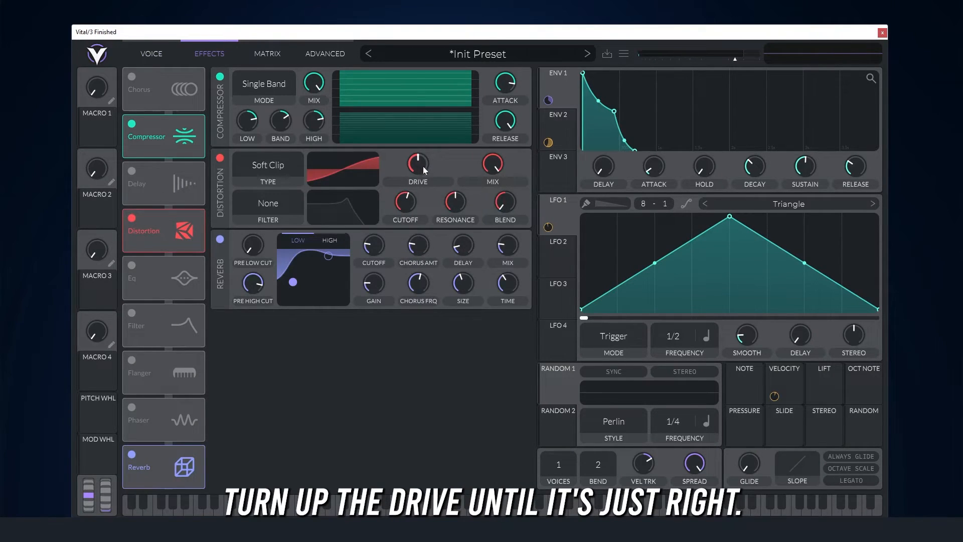
mouse_move(429, 170)
mouse_down()
mouse_move(433, 158)
mouse_move(428, 166)
mouse_up()
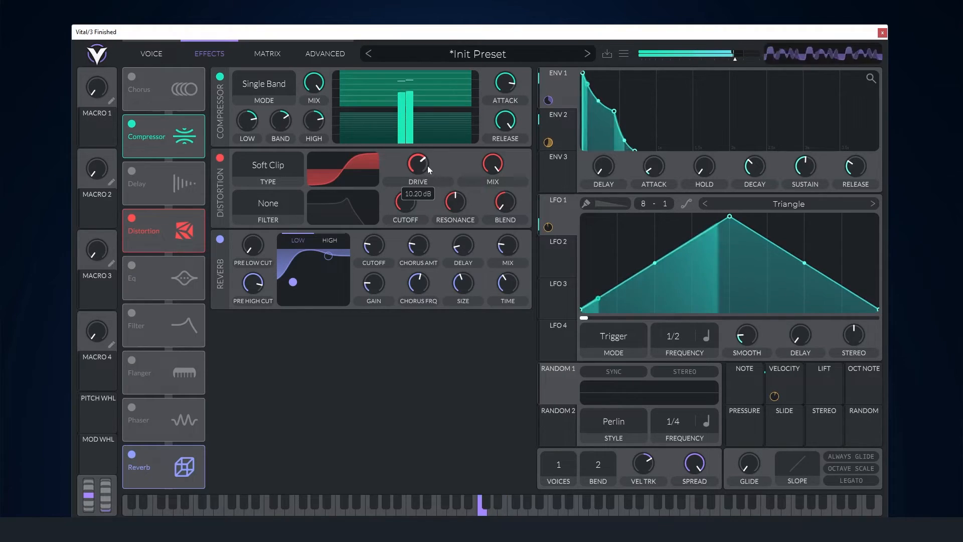
Modulate the distortion drive with a small amount of LFO 2 and set LFO 2's frequency to 1/1.
click(562, 258)
drag(562, 261, 418, 193)
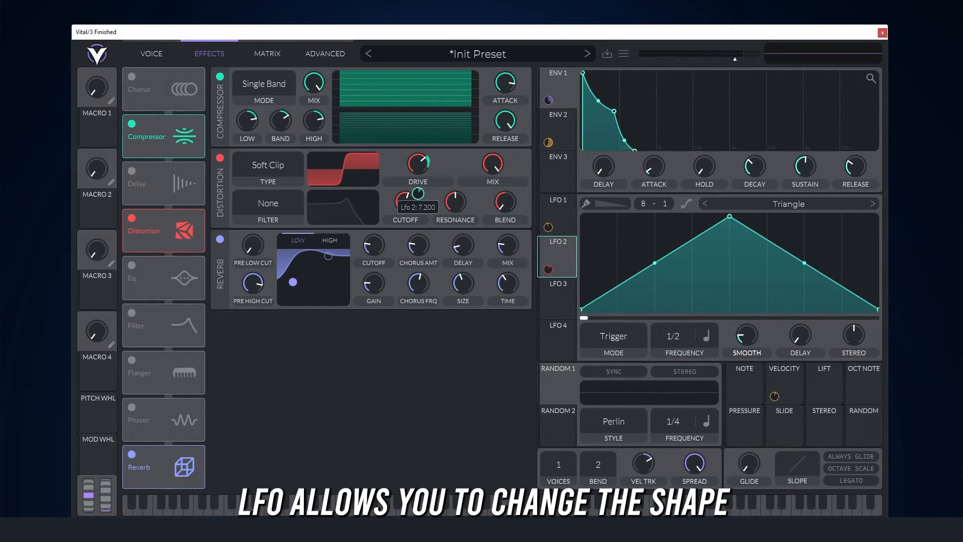
key(space)
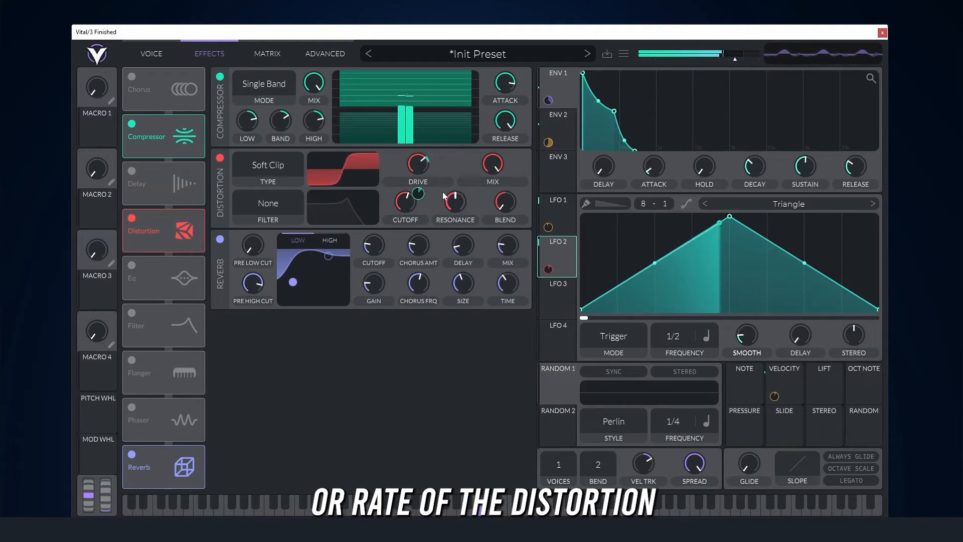
drag(419, 195, 422, 200)
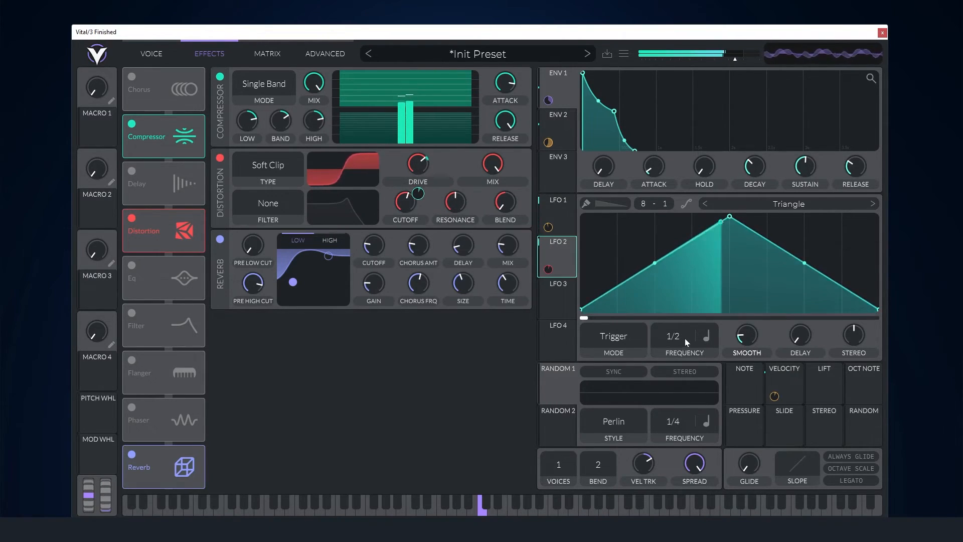
drag(685, 339, 685, 320)
drag(534, 421, 536, 438)
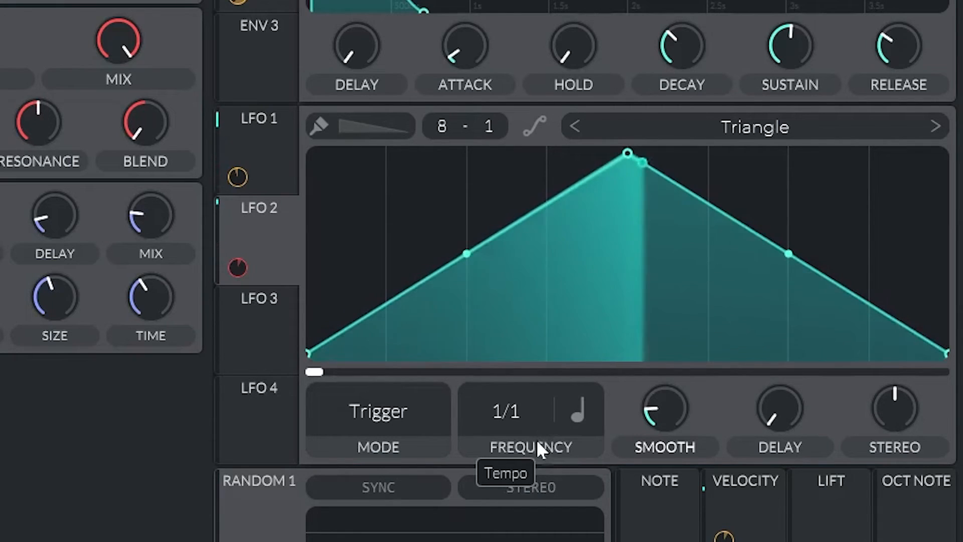